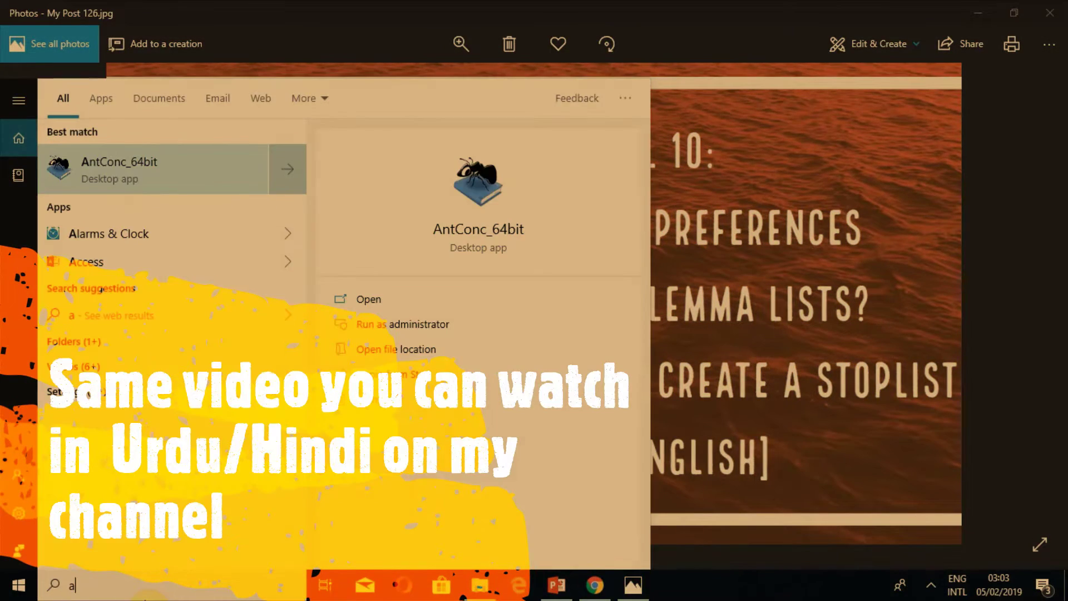
- Launch AntConc from Windows search with 'an', then bring the Photos title slide forward
type("n")
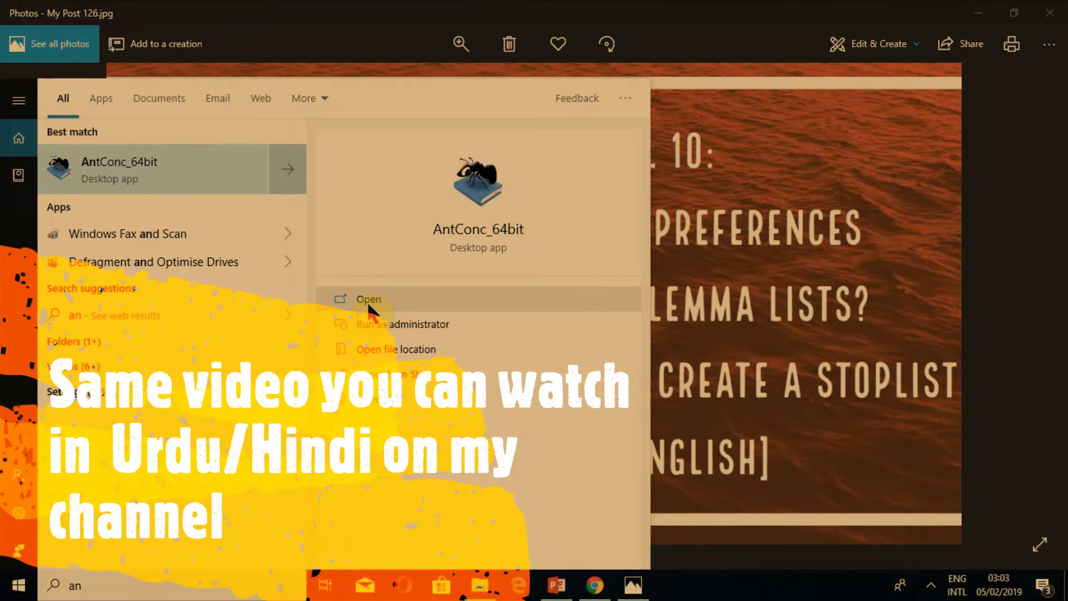
left_click(367, 301)
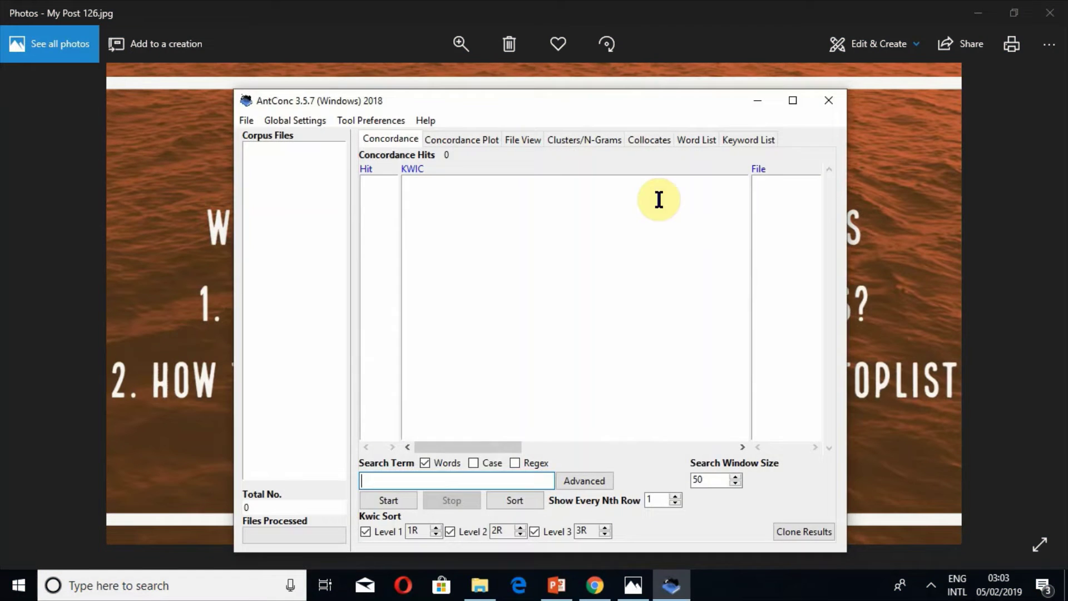
left_click(925, 258)
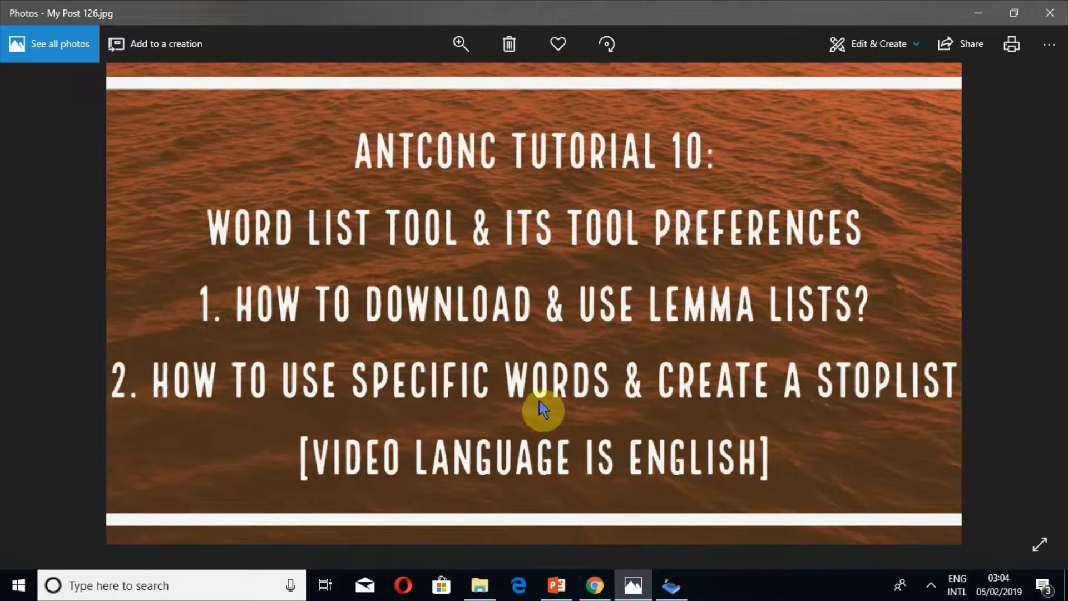
- Open eng-au_web_2002_10K-sentences from the Desktop via File > Open File(s) as the corpus
left_click(674, 585)
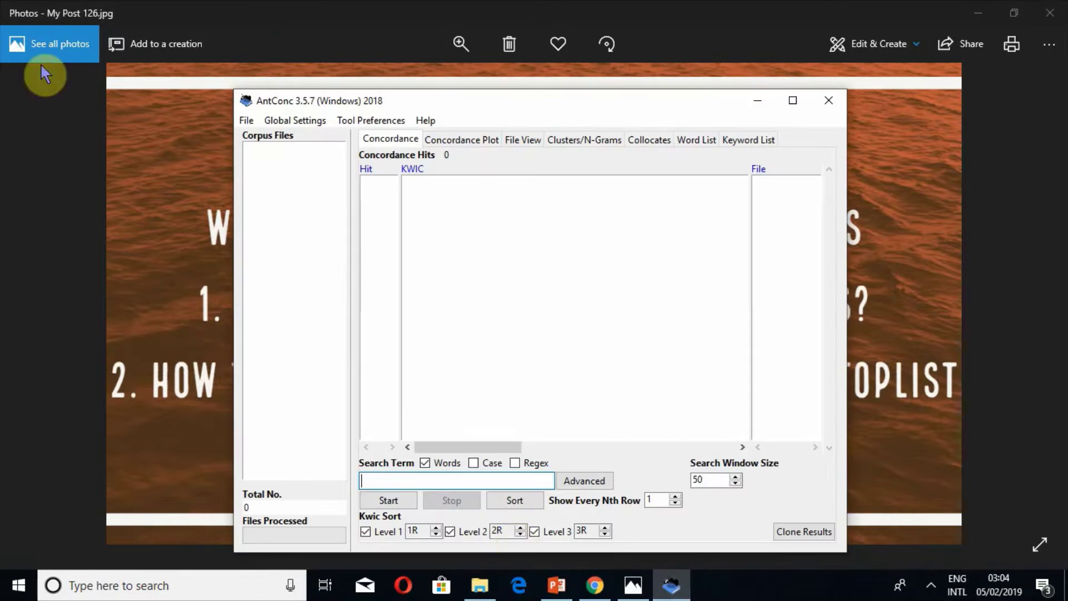
left_click(255, 118)
left_click(255, 120)
left_click(244, 120)
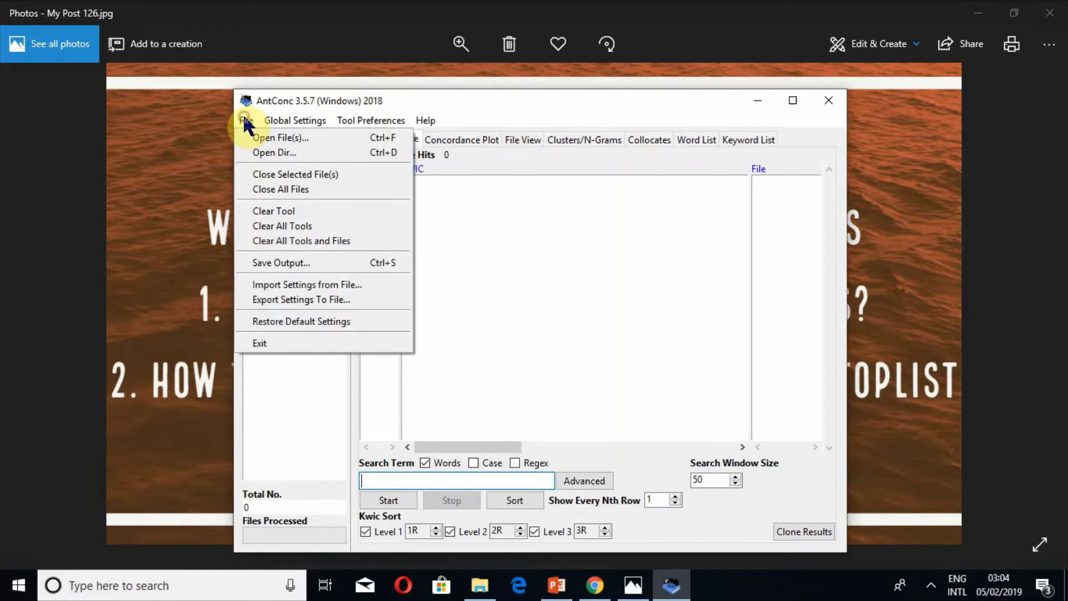
left_click(247, 122)
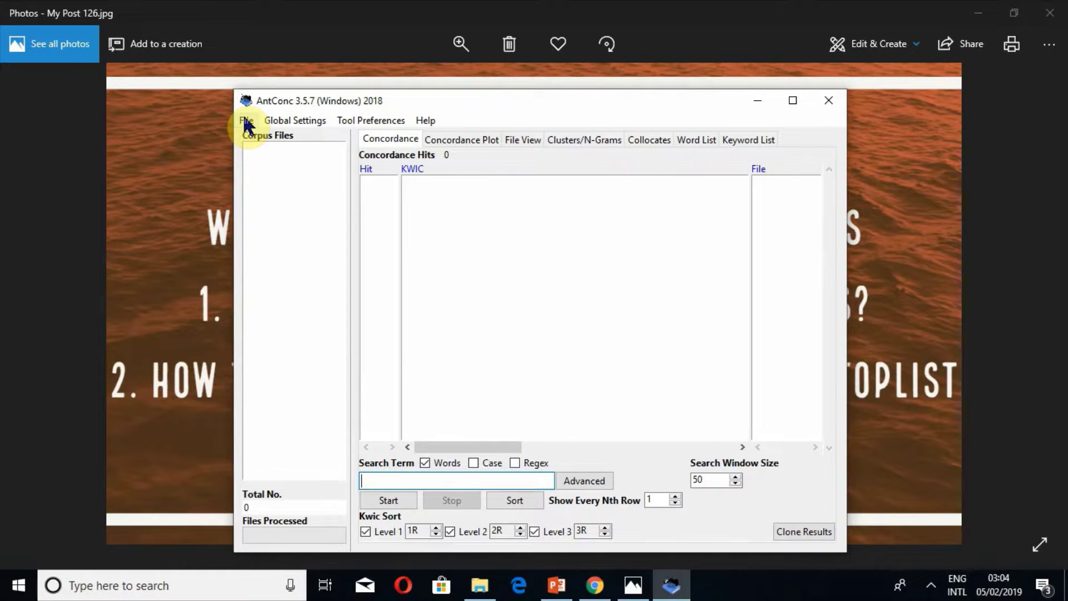
left_click(246, 121)
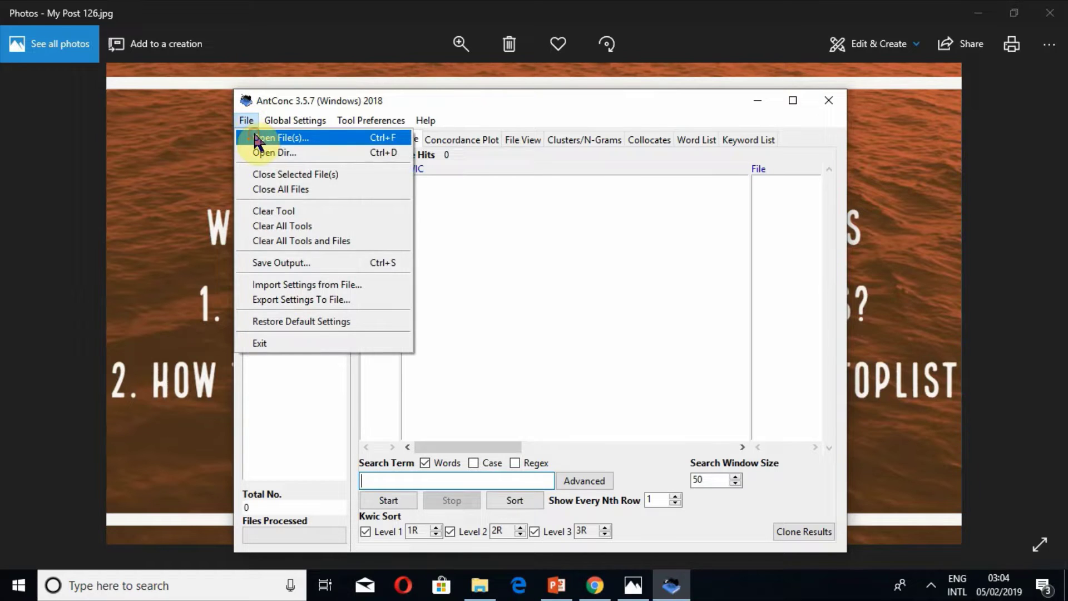
left_click(256, 138)
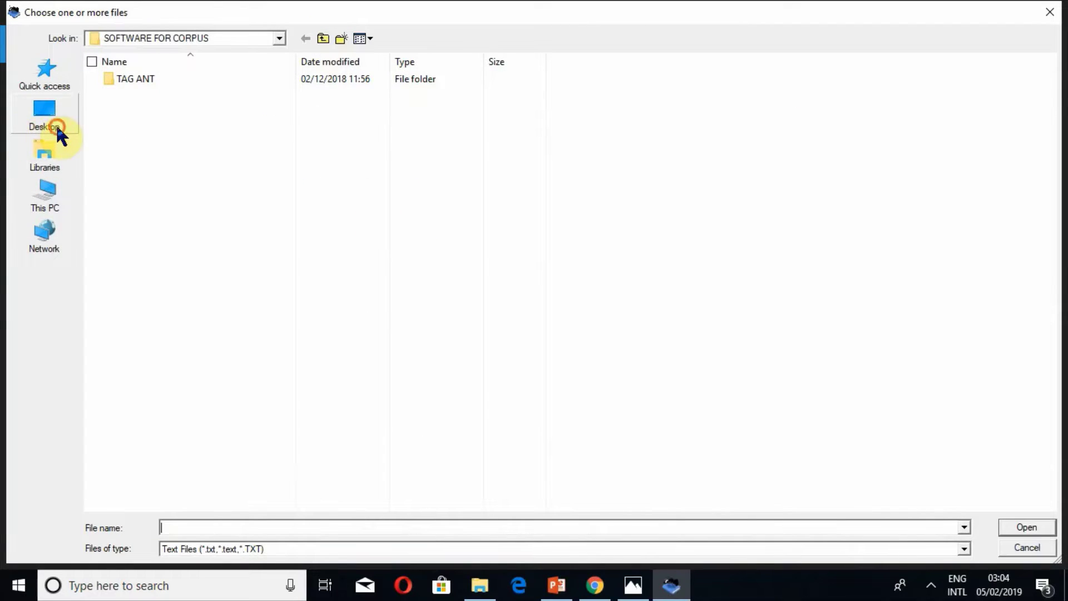
left_click(55, 123)
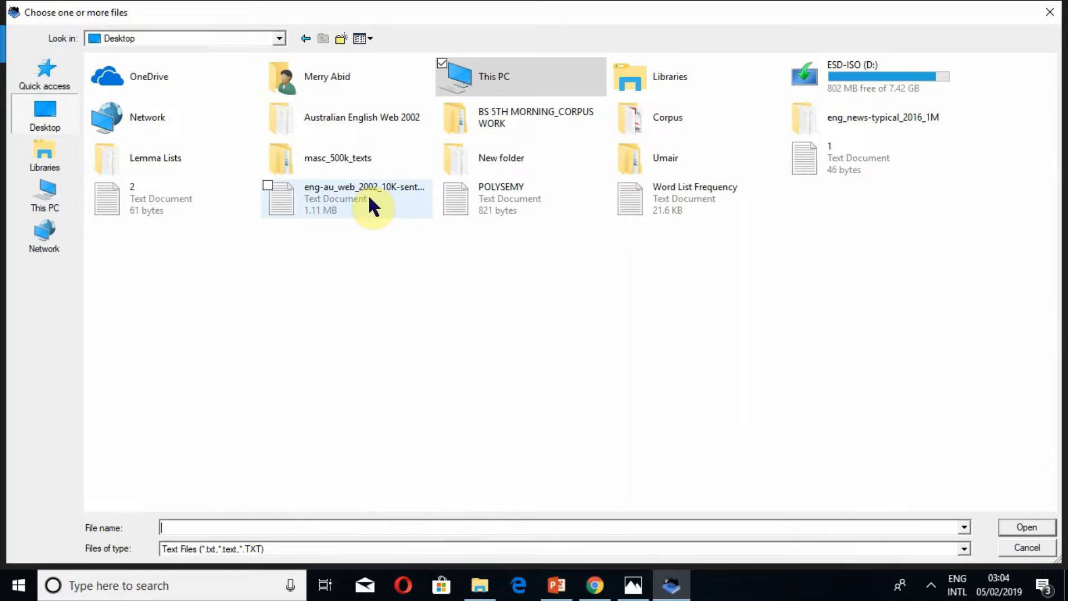
left_click(368, 194)
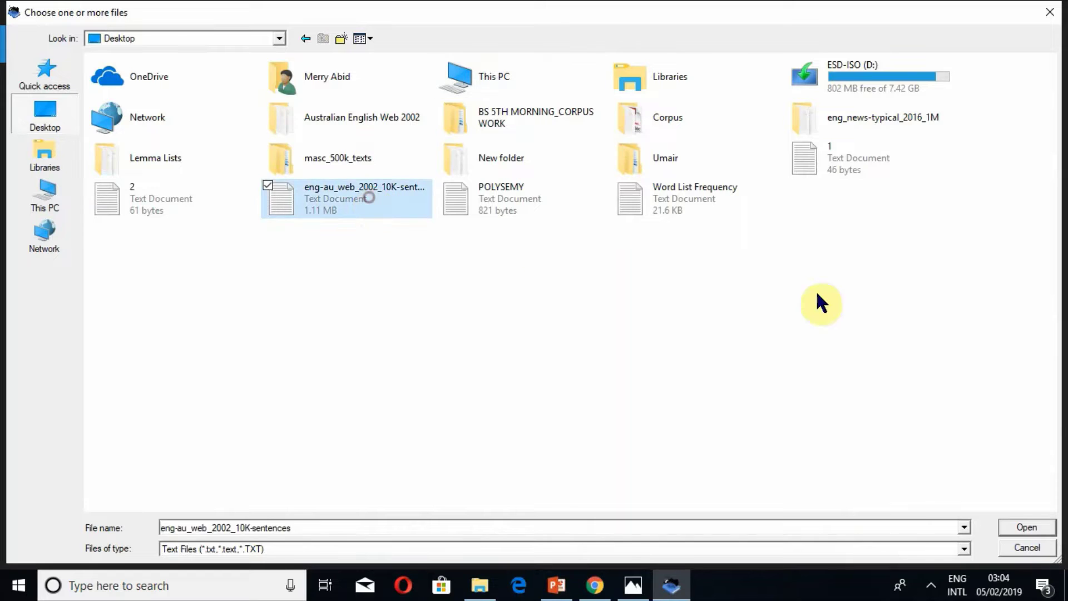
left_click(1046, 523)
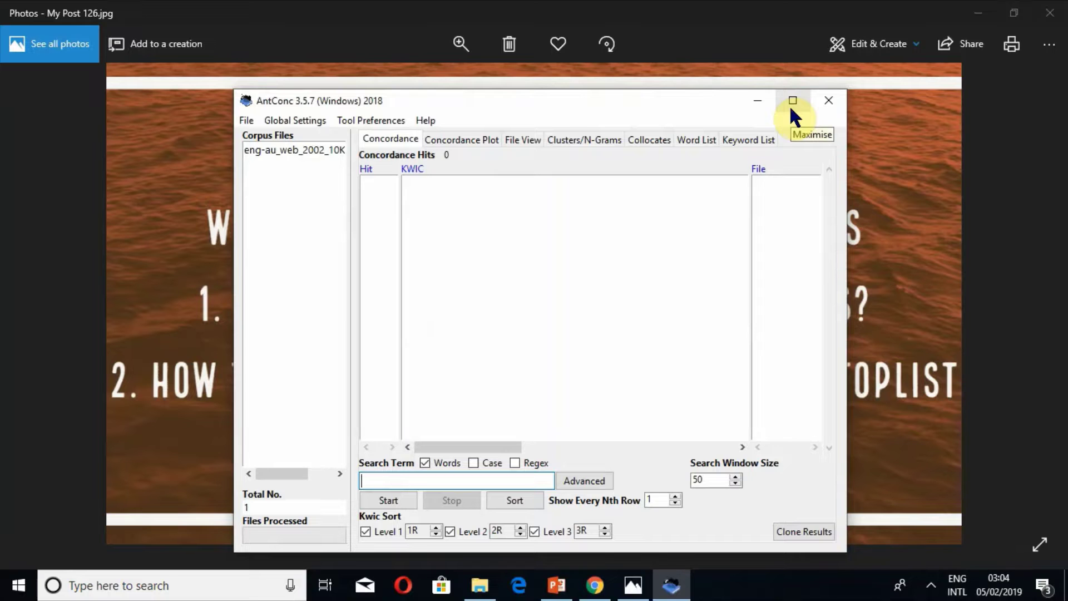
- Generate the Word List (19773 types, 183185 tokens) and maximize the AntConc window
key("super+plus")
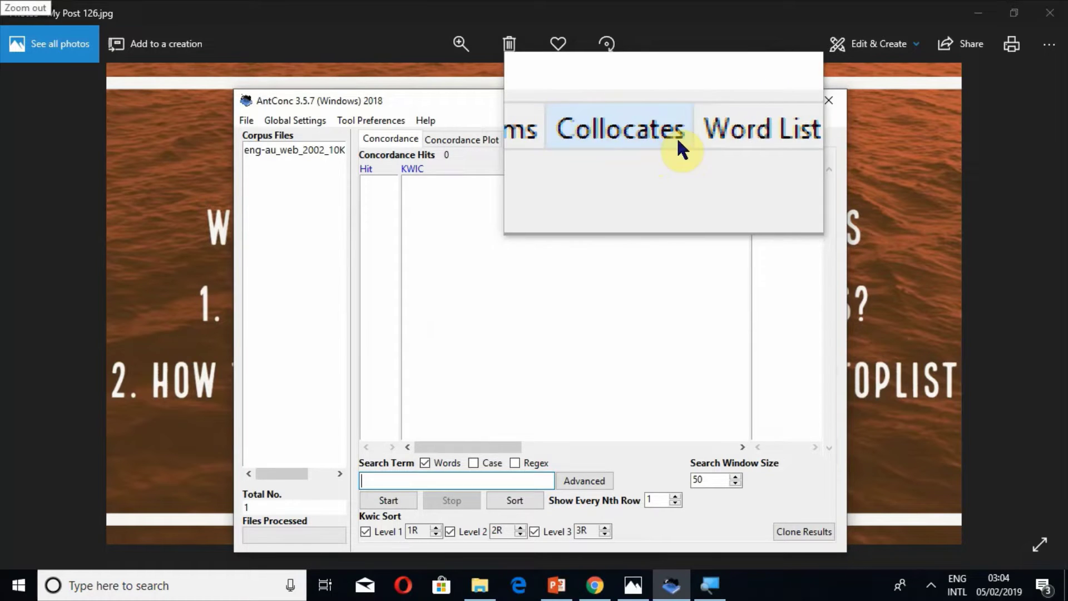
left_click(697, 139)
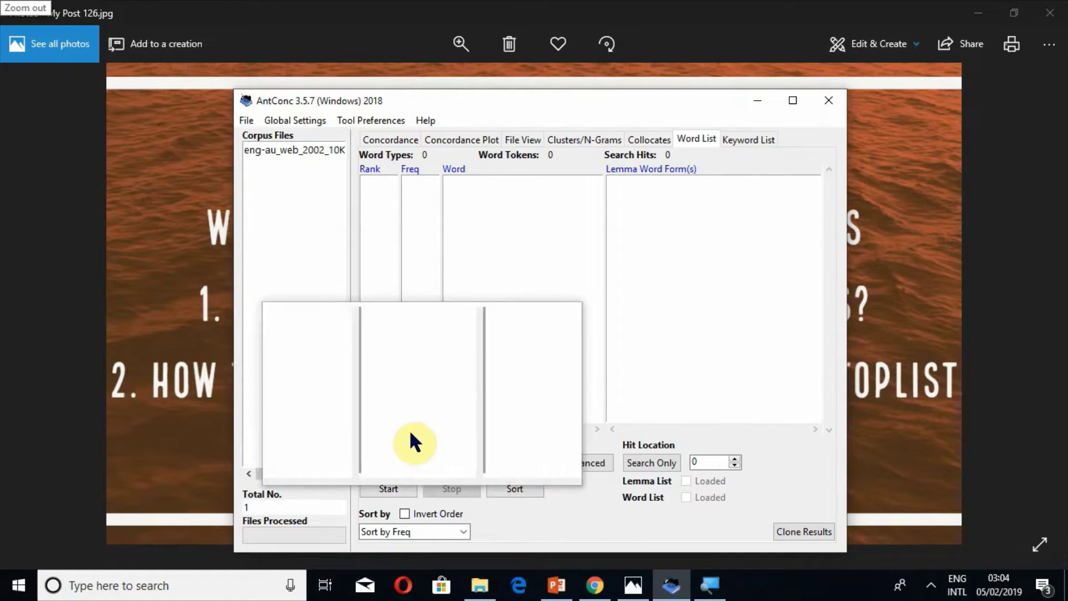
left_click(409, 485)
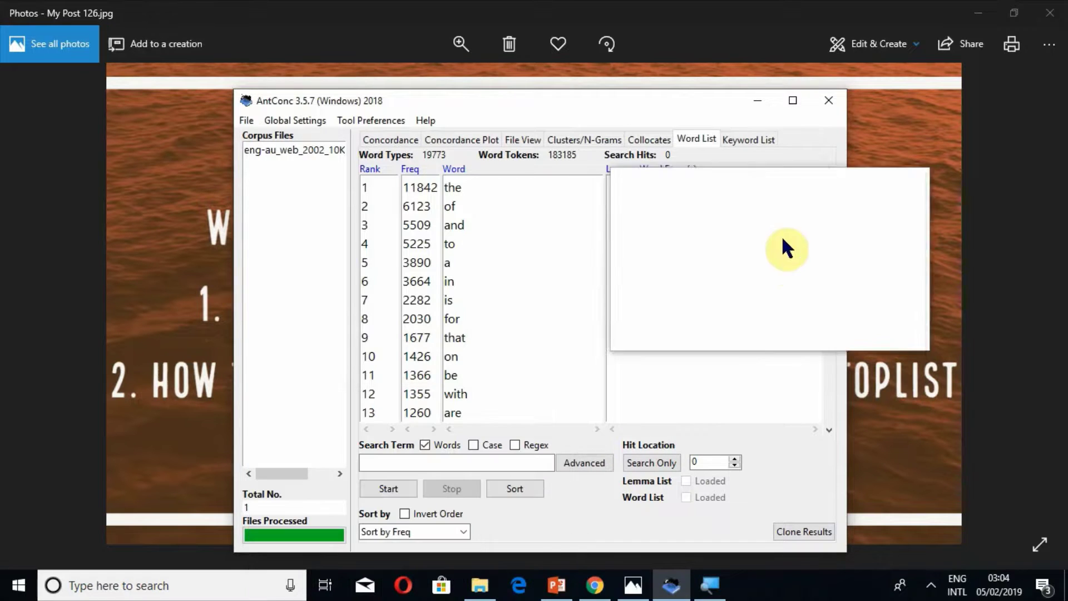
left_click(790, 105)
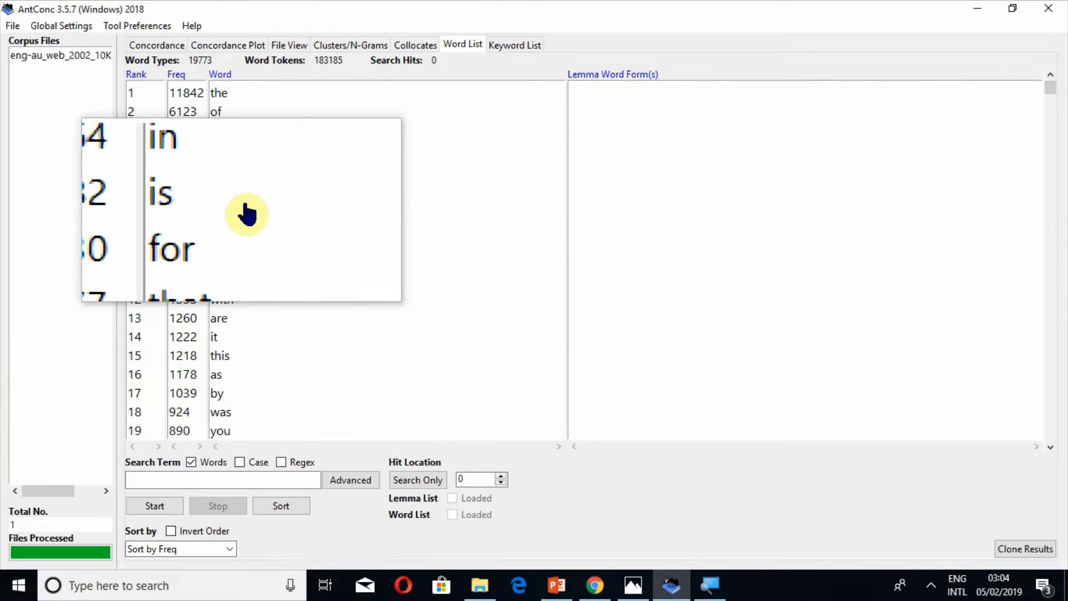
- Search the word list for 'good', found at rank 140 with 118 hits
left_click(145, 483)
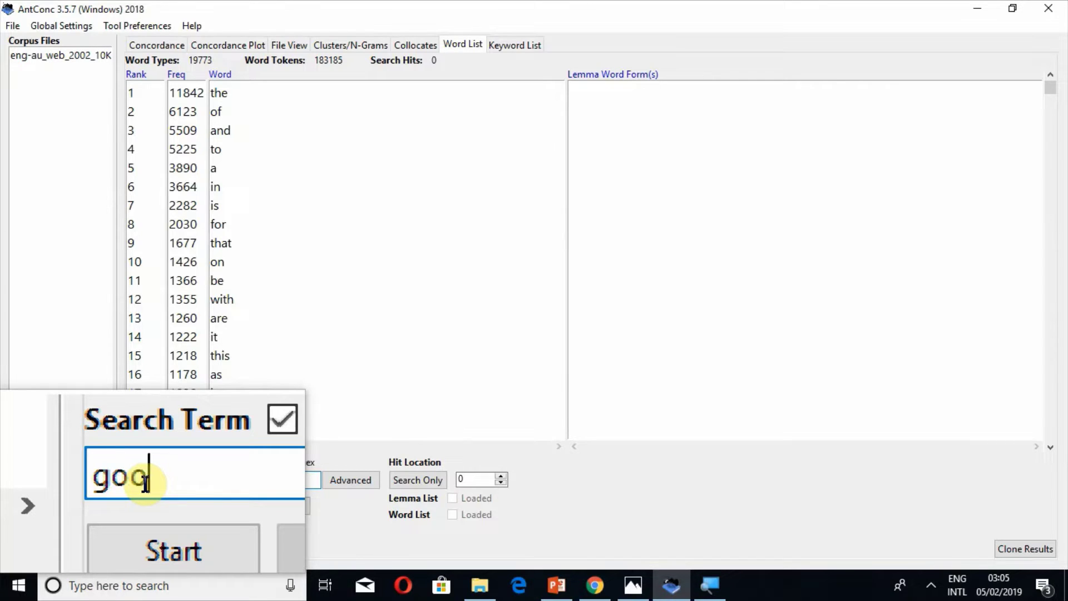
key("Return")
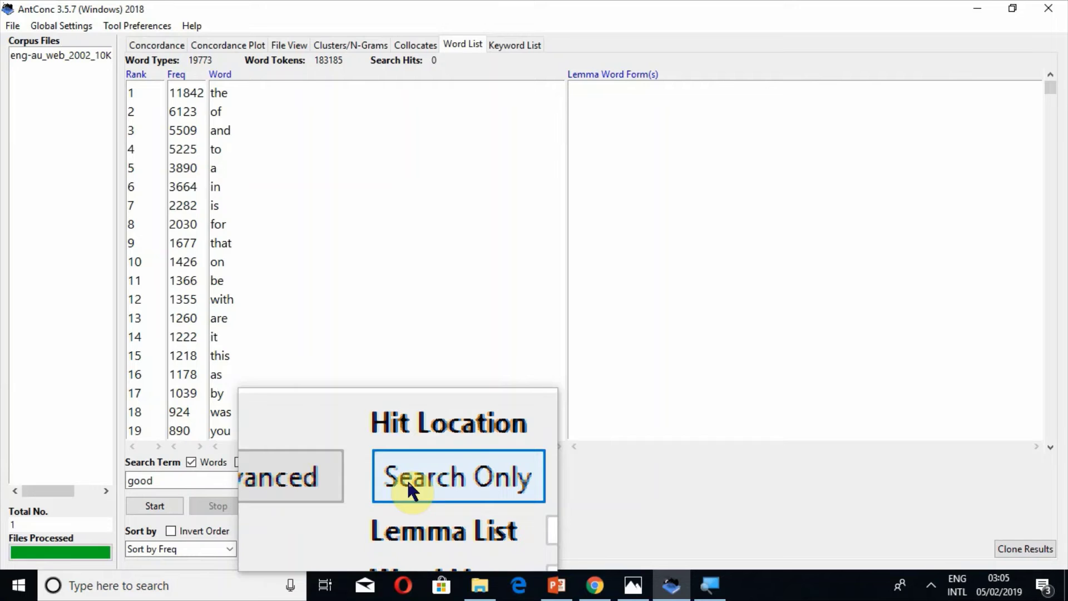
left_click(412, 478)
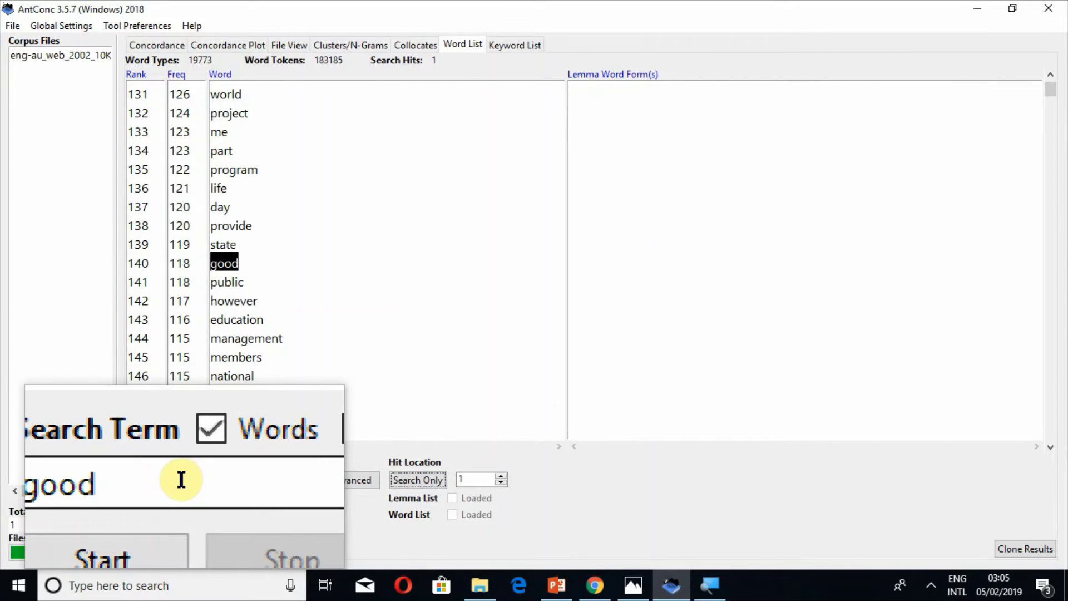
- Search the word list for 'great', found at rank 182 with frequency 94
left_click(180, 479)
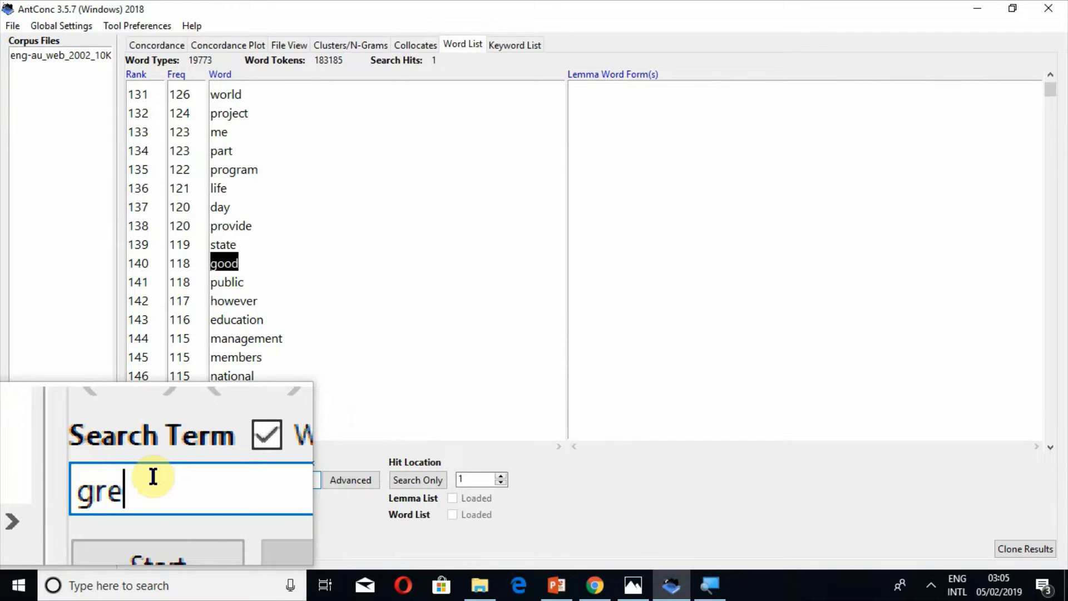
key("Return")
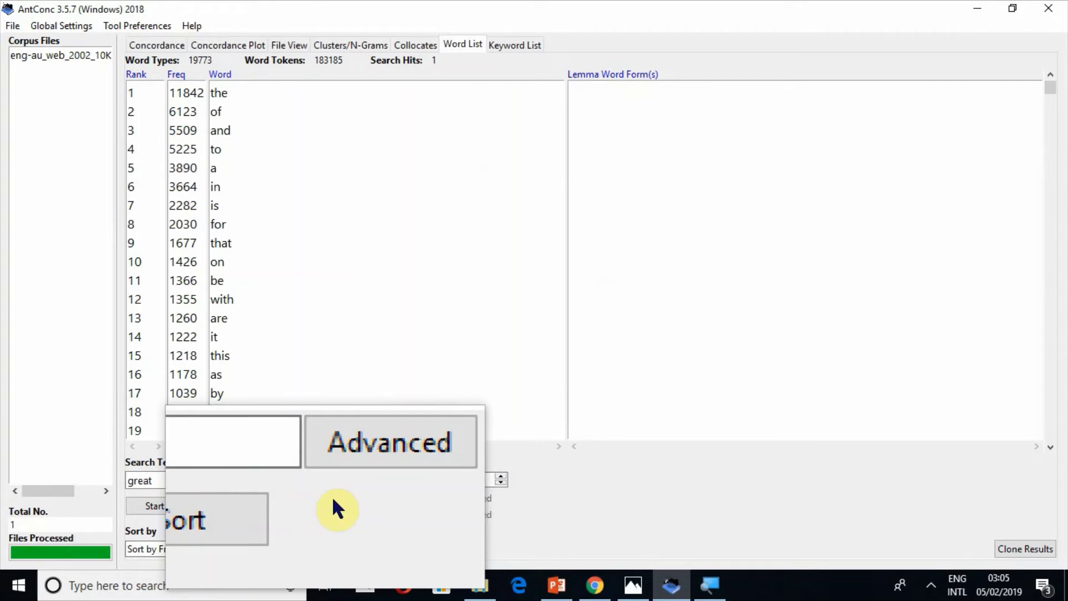
left_click(404, 483)
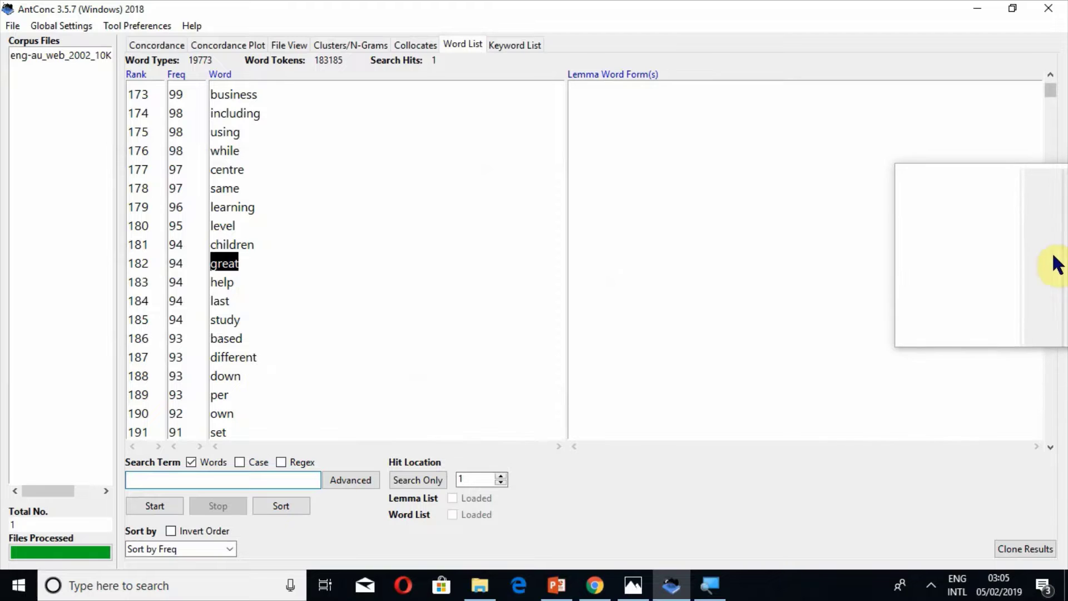
- Search the word list for 'cell', located at rank 2923 with frequency 7
scroll(1051, 264, "down", 20)
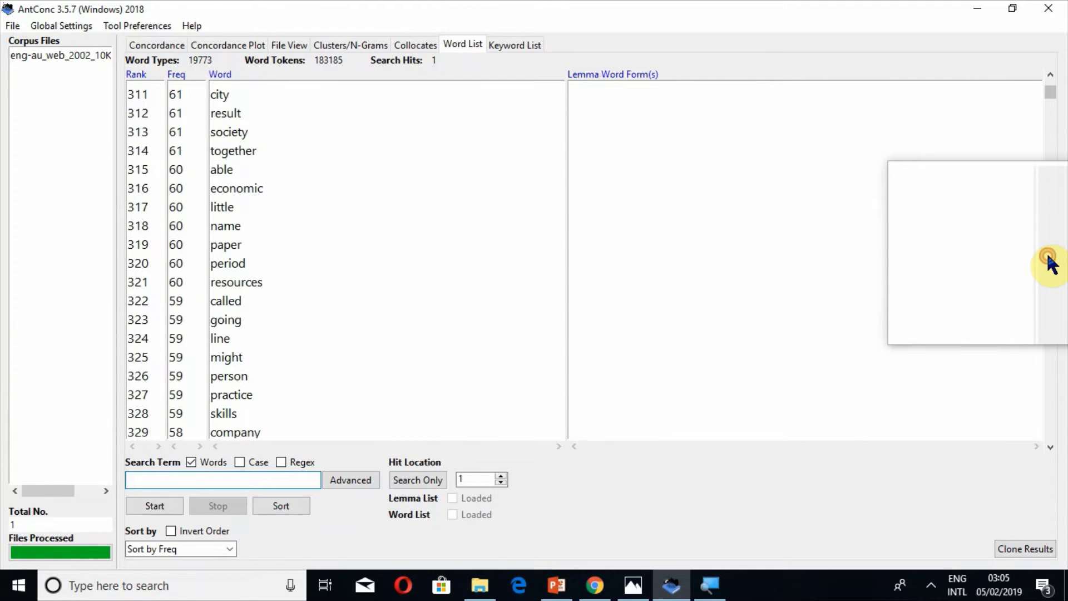
scroll(1052, 265, "down", 17)
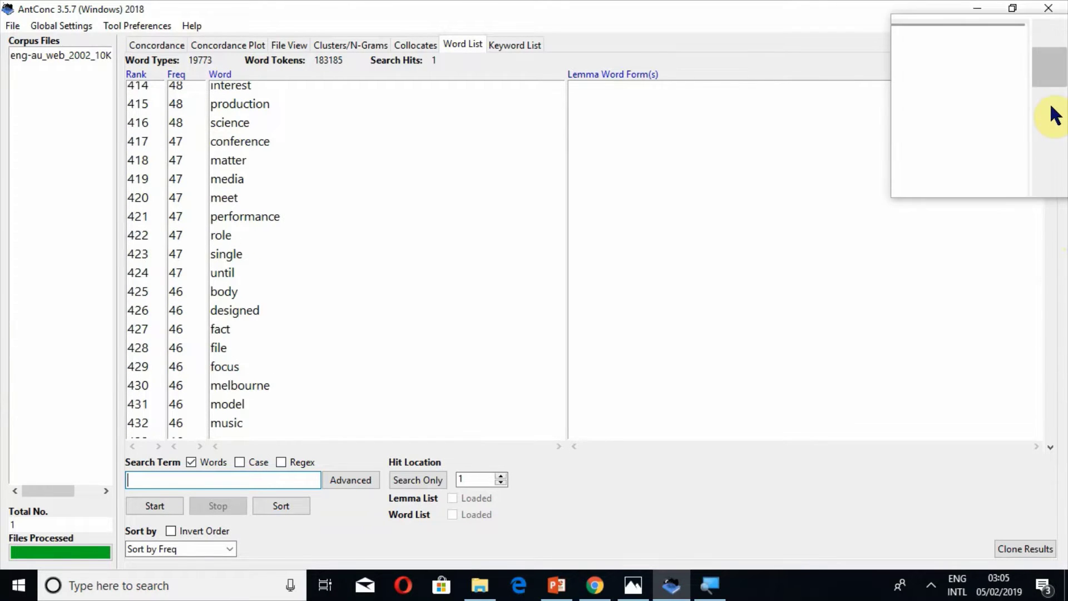
left_click_drag(1053, 99, 1052, 283)
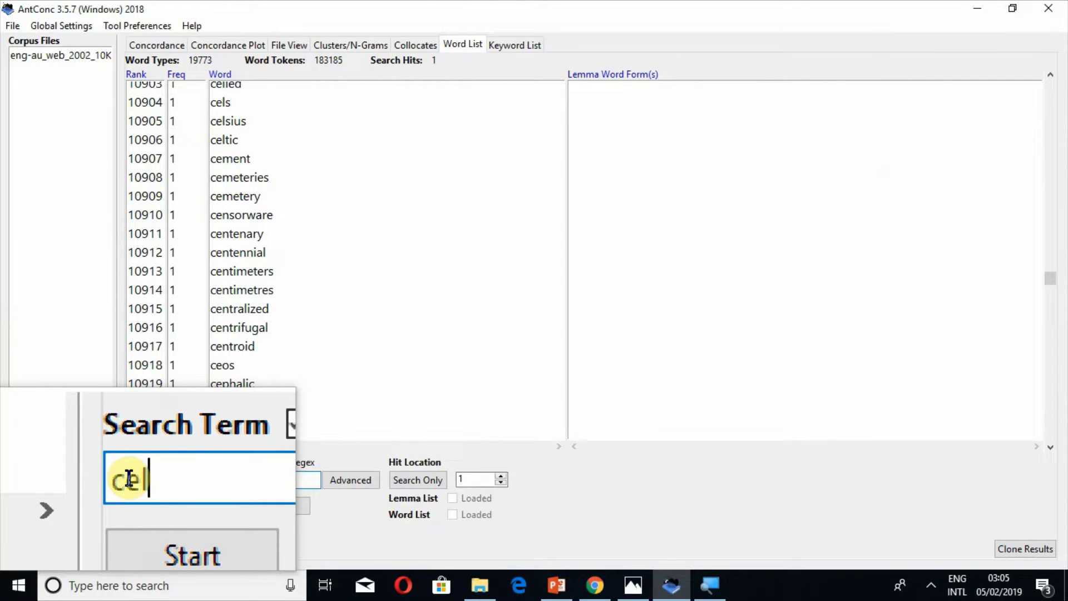
key("Return")
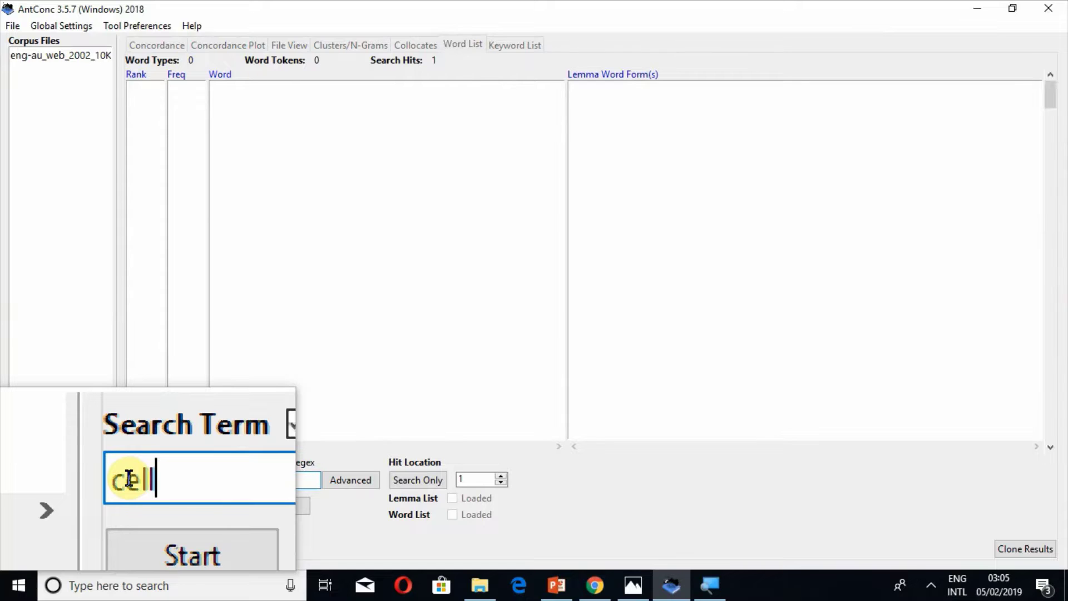
left_click(409, 482)
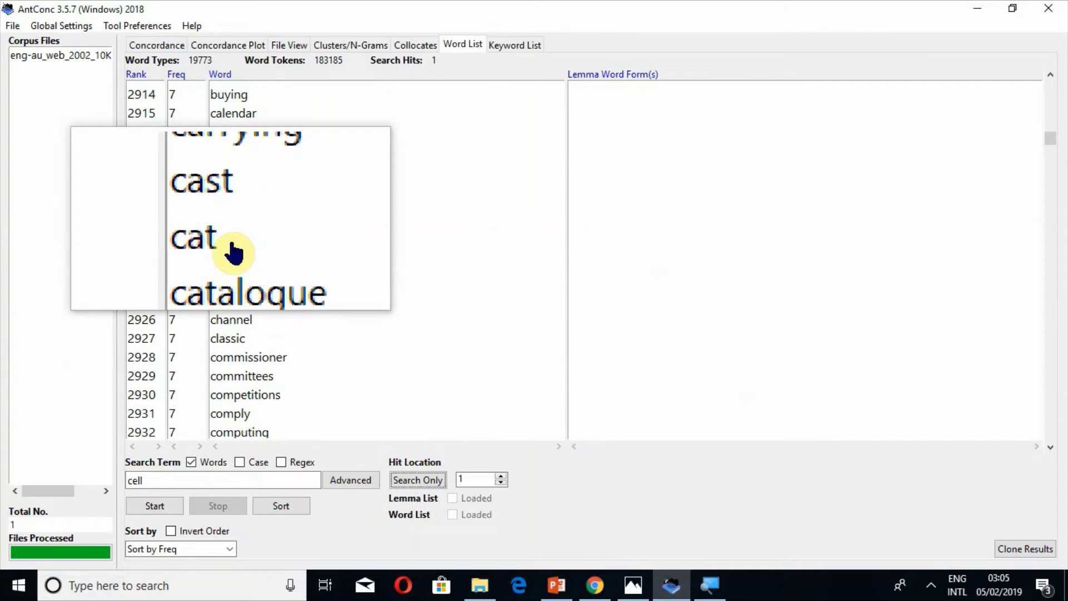
- View the concordance lines for 'cat' and 'cell', seven hits each, returning to Word List
left_click(218, 231)
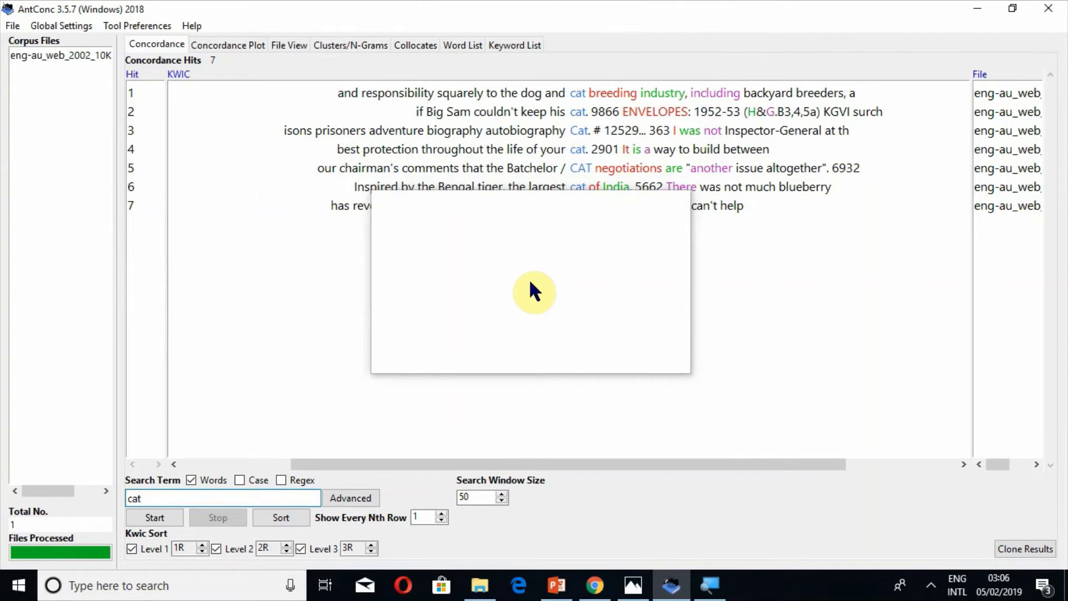
left_click(462, 44)
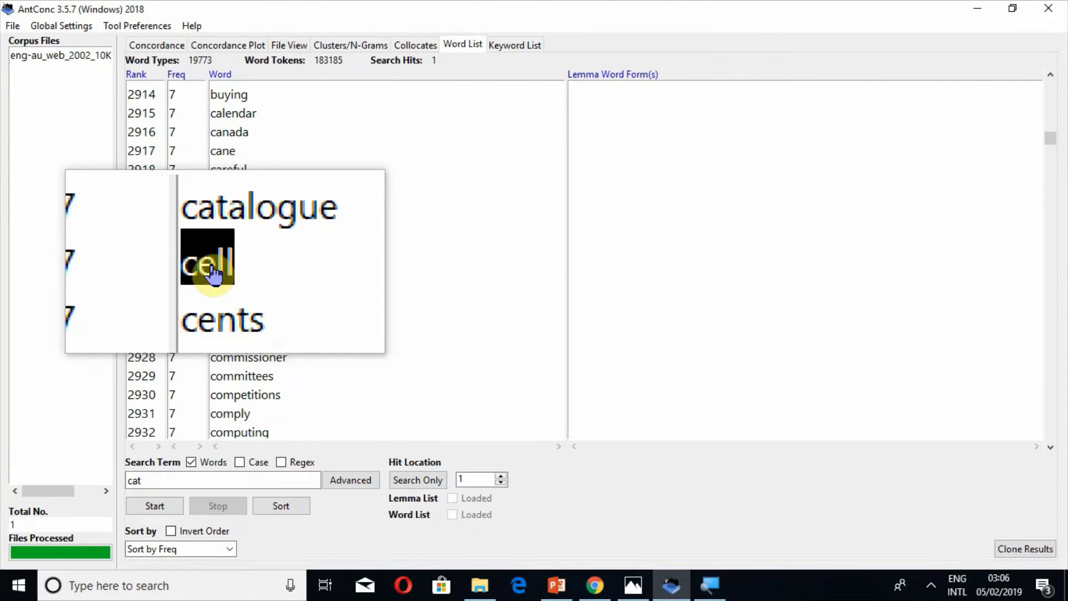
left_click(221, 210)
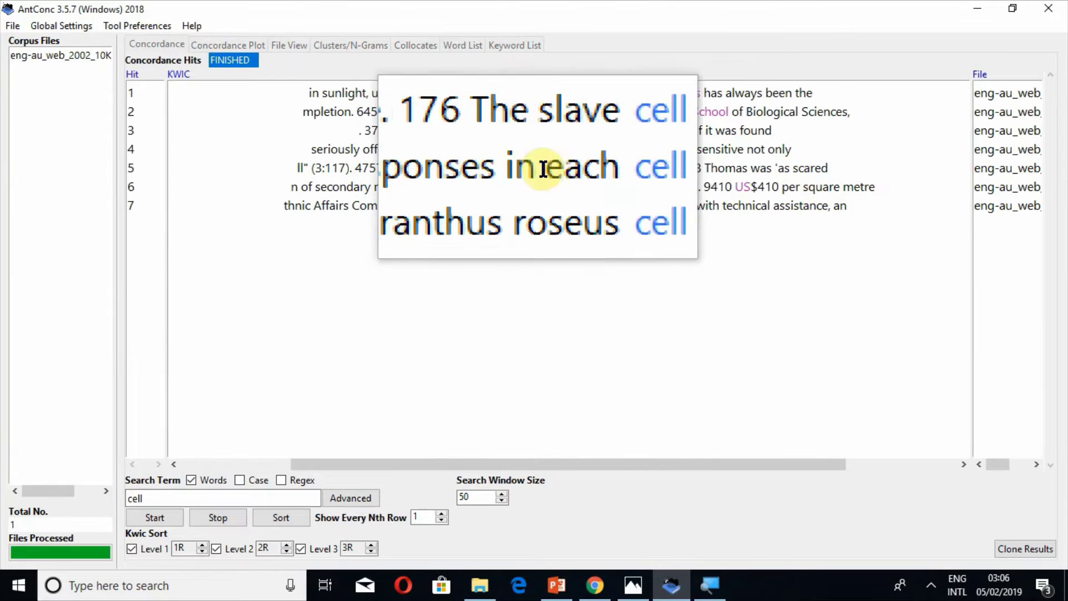
left_click(462, 46)
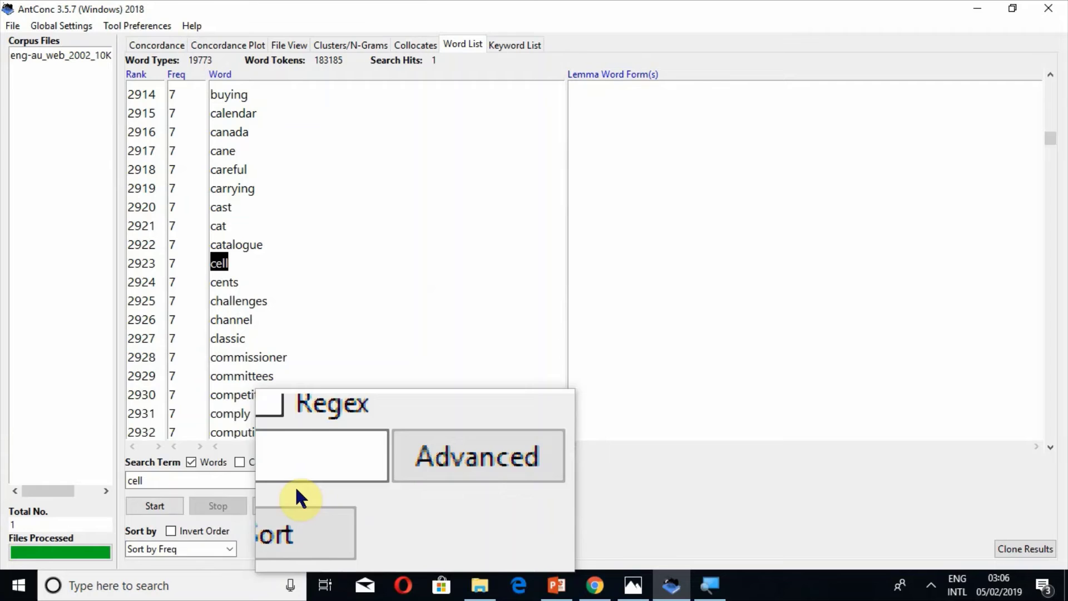
- In Advanced Search, tick 'Use search term(s) from list below' and focus the empty list box
left_click(358, 482)
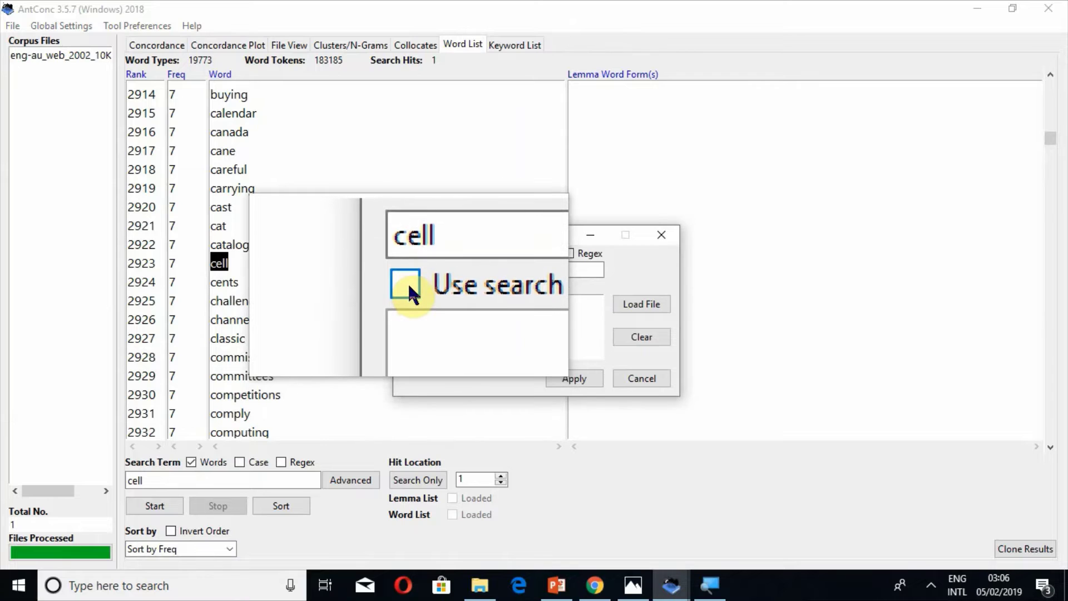
left_click(408, 282)
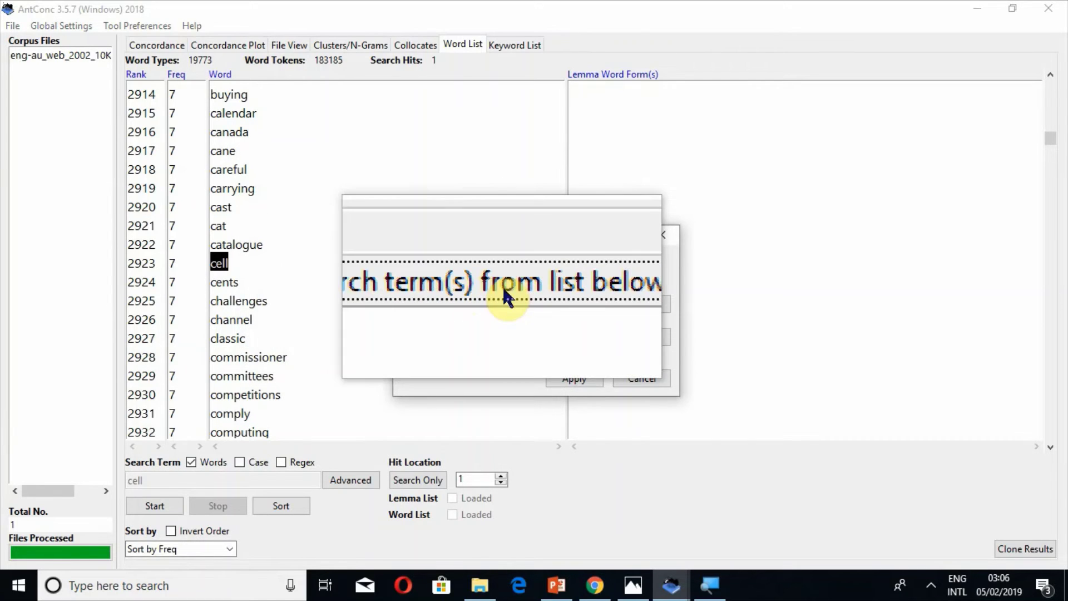
left_click(553, 289)
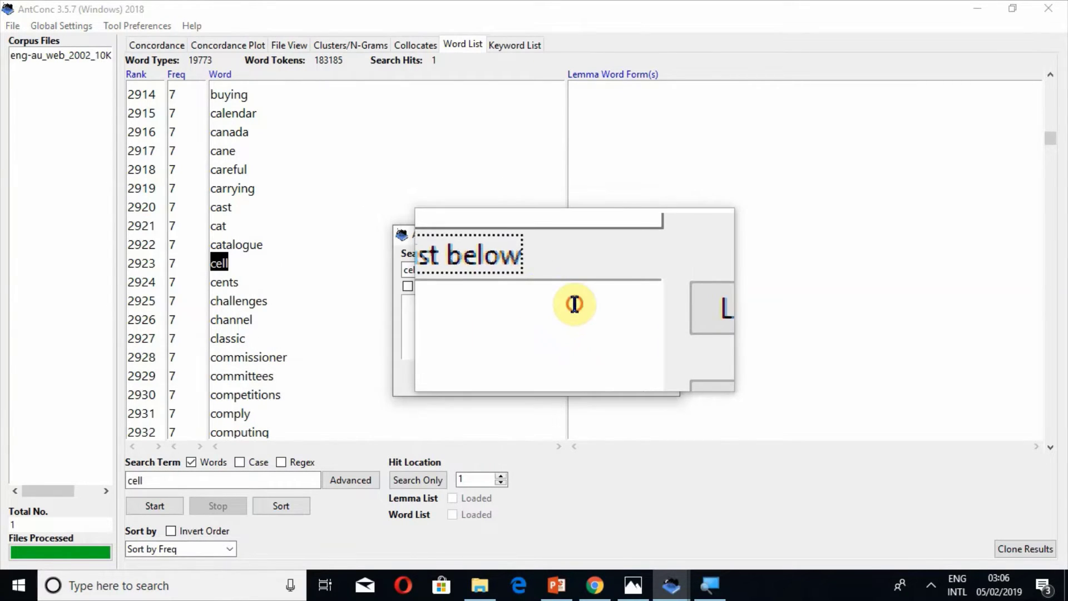
left_click(413, 314)
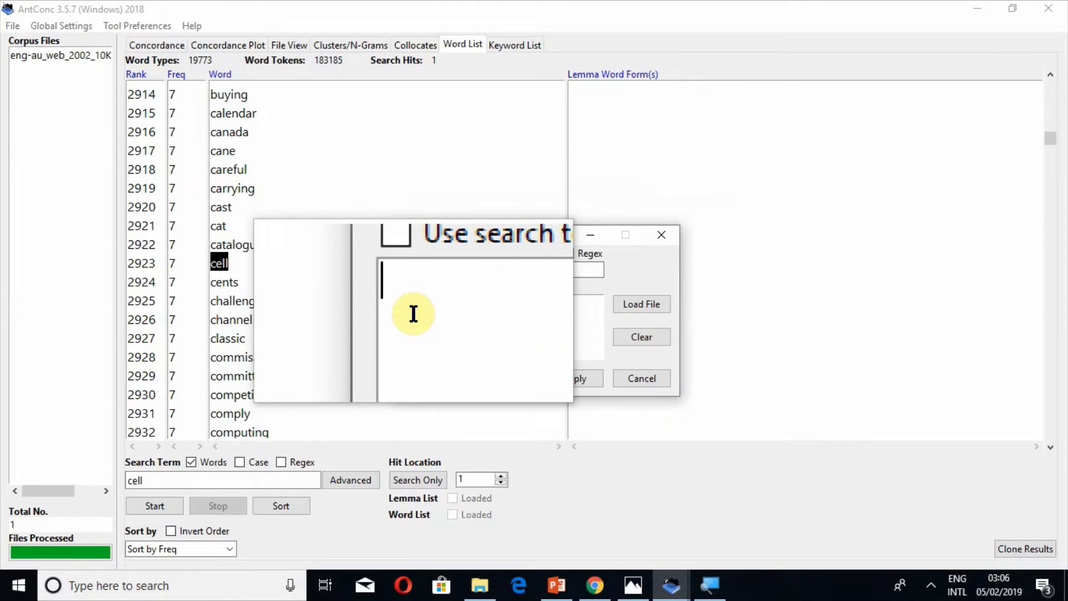
left_click(406, 279)
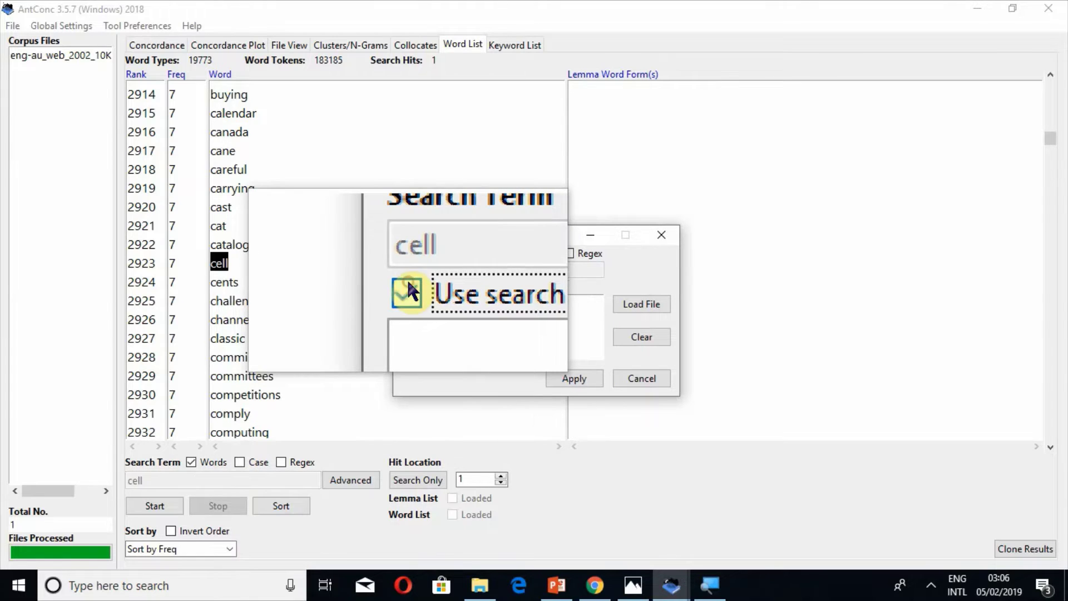
left_click(412, 312)
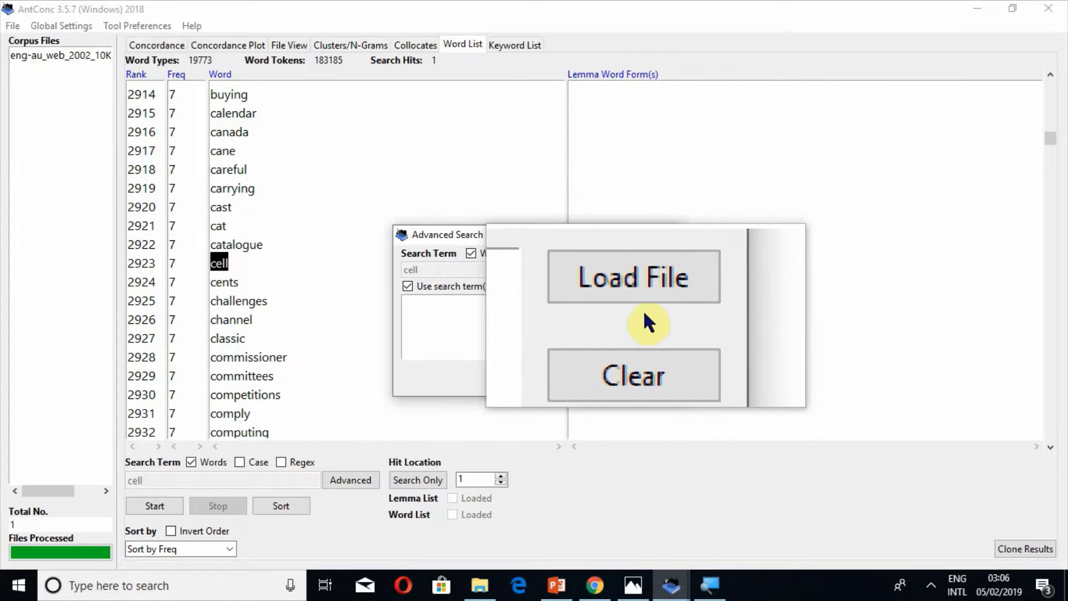
- Browse to Desktop > Lemma Lists and select New Text Document as the term file
left_click(643, 309)
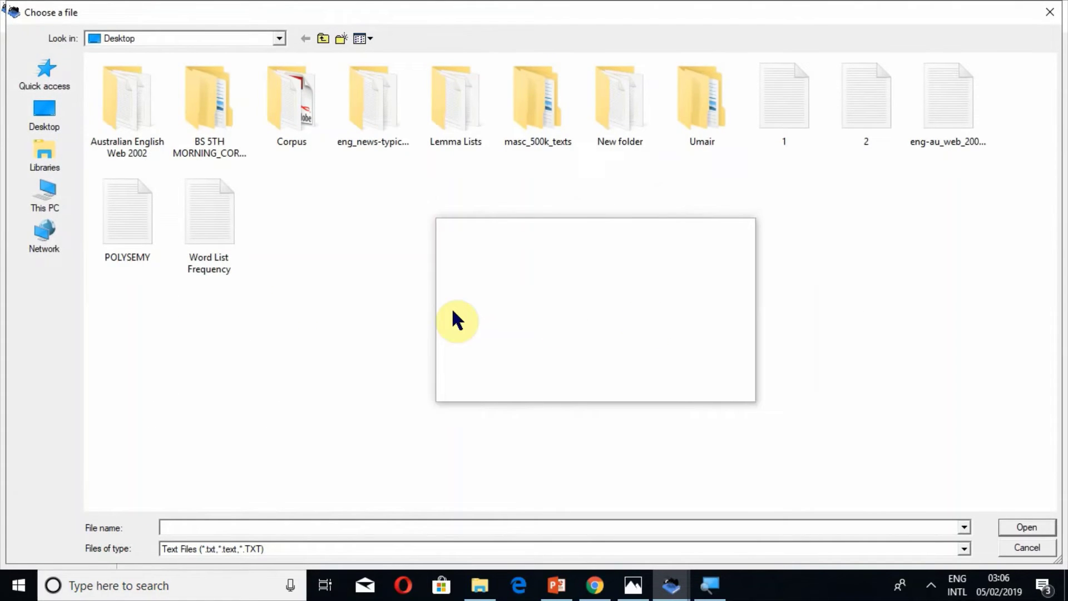
left_click(44, 114)
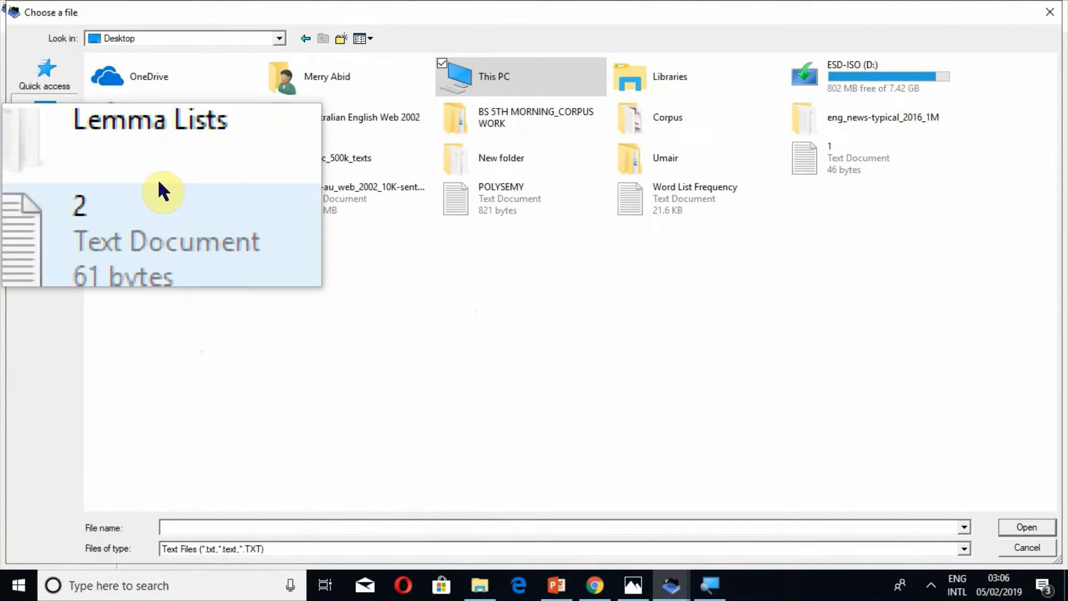
double_click(159, 162)
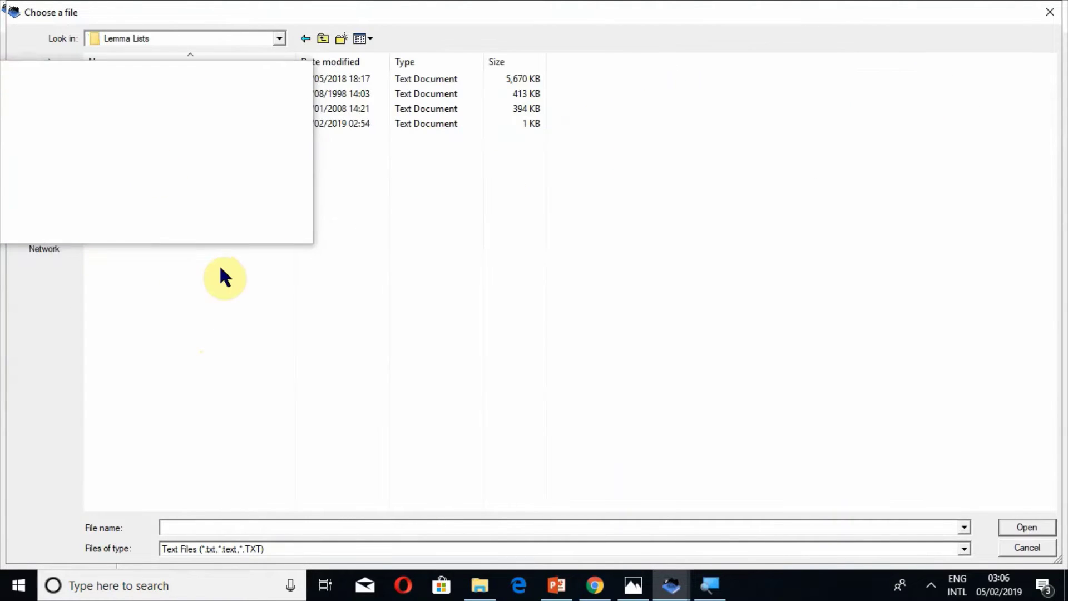
double_click(191, 123)
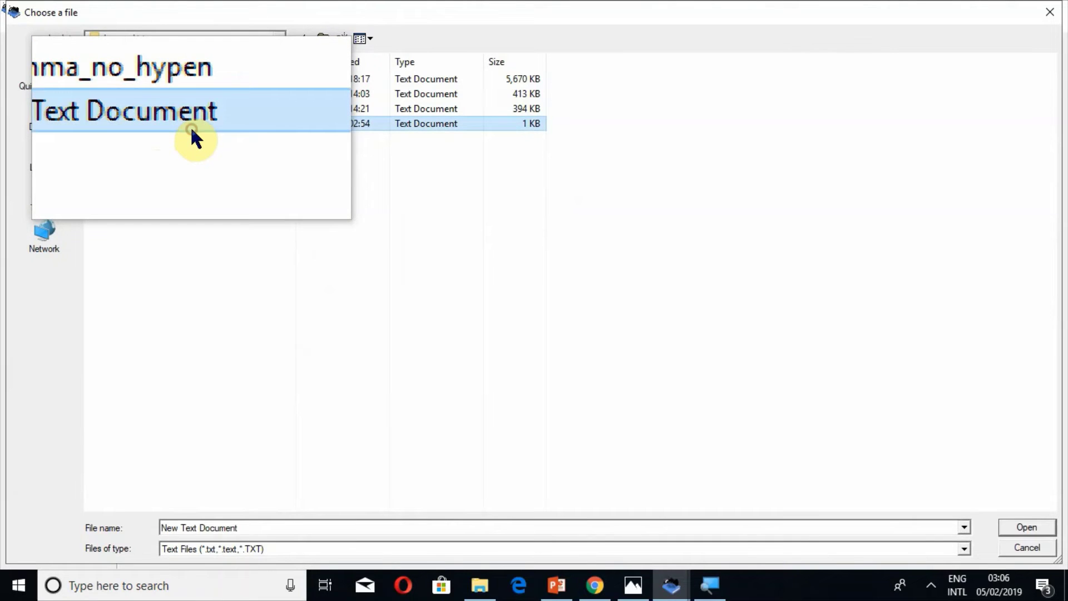
- Edit New Text Document in Notepad with words food, great, greatest… and save it
right_click(192, 124)
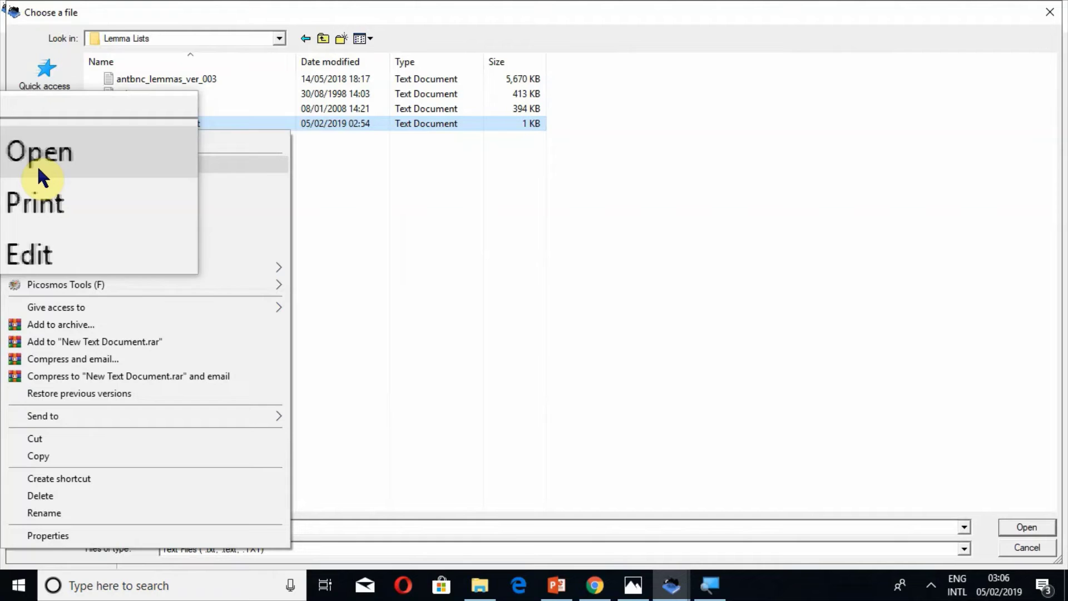
left_click(38, 167)
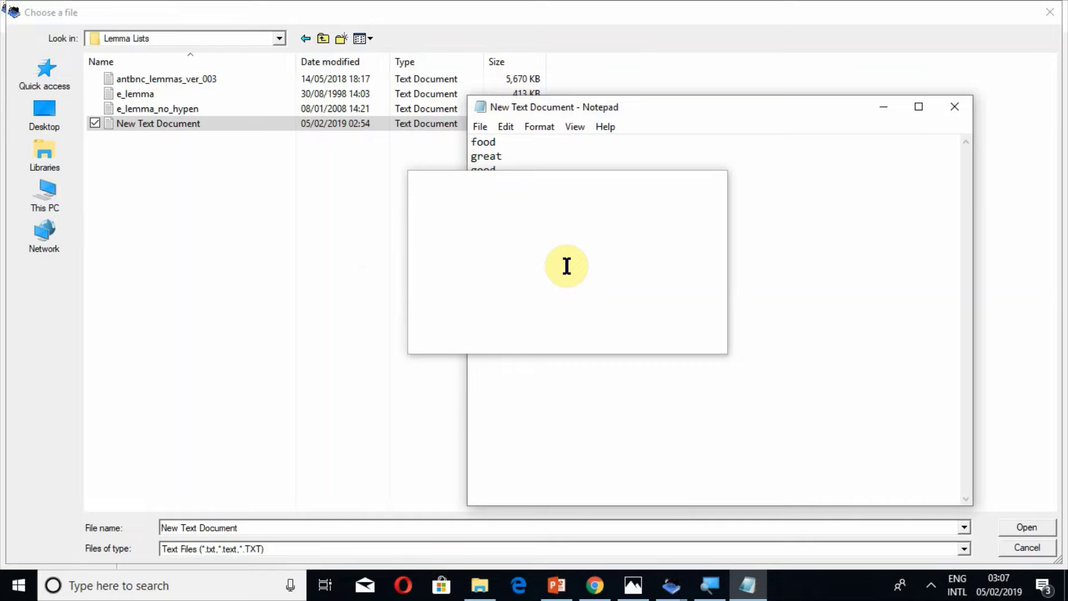
key("ctrl+s")
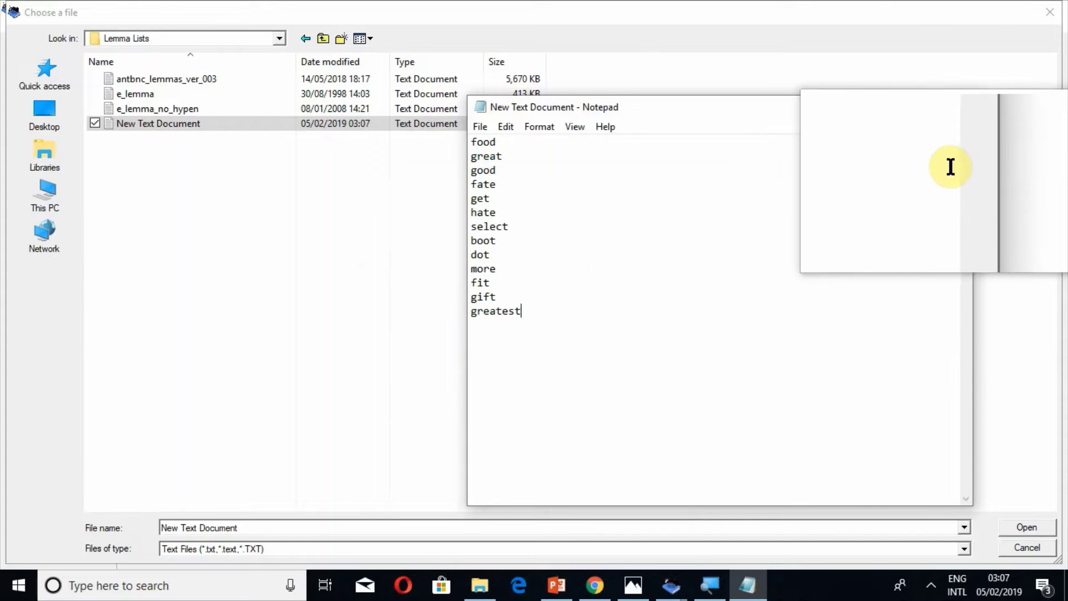
left_click(960, 107)
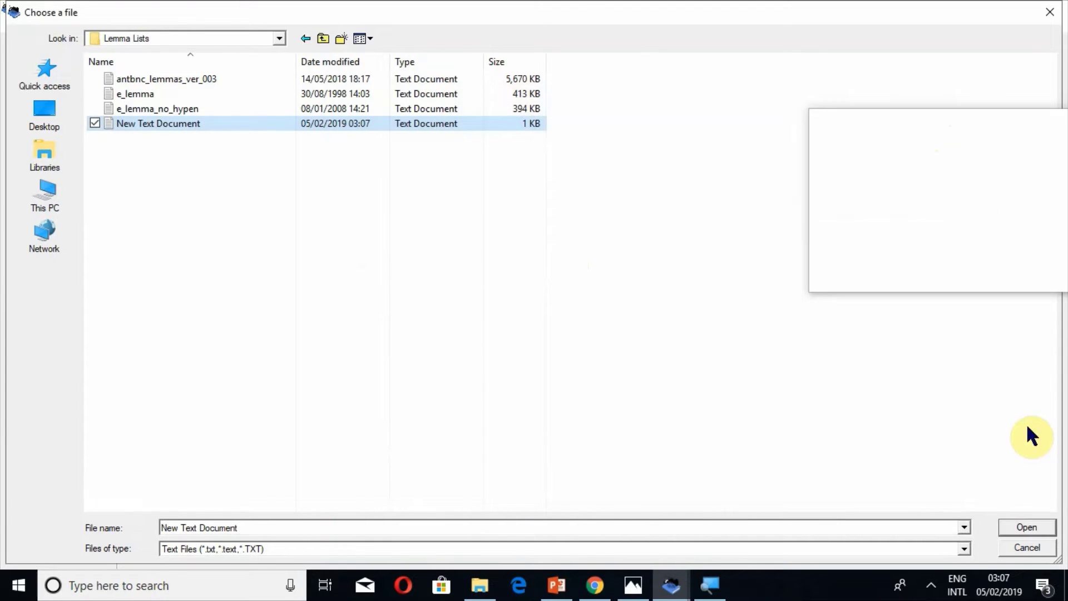
- Load New Text Document as the search terms, apply the settings, and regenerate the word list
left_click(1024, 528)
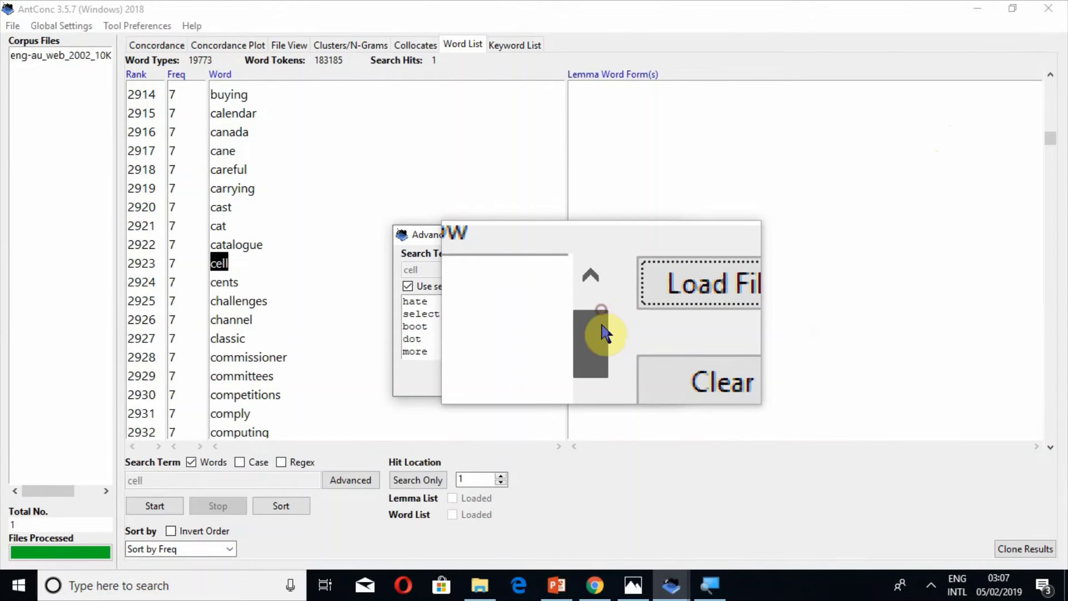
left_click_drag(604, 333, 600, 352)
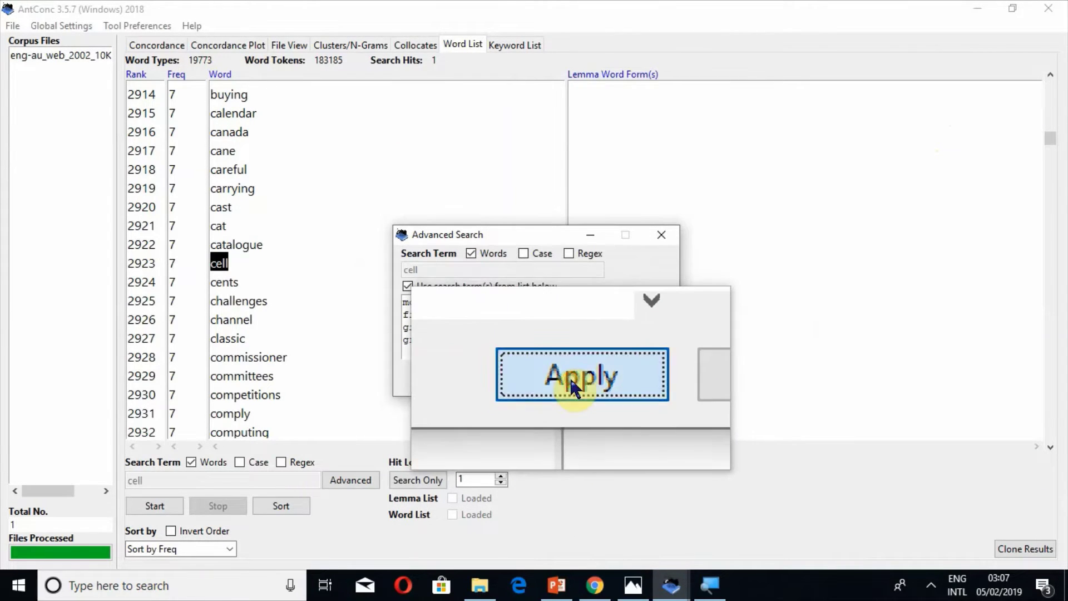
left_click(570, 376)
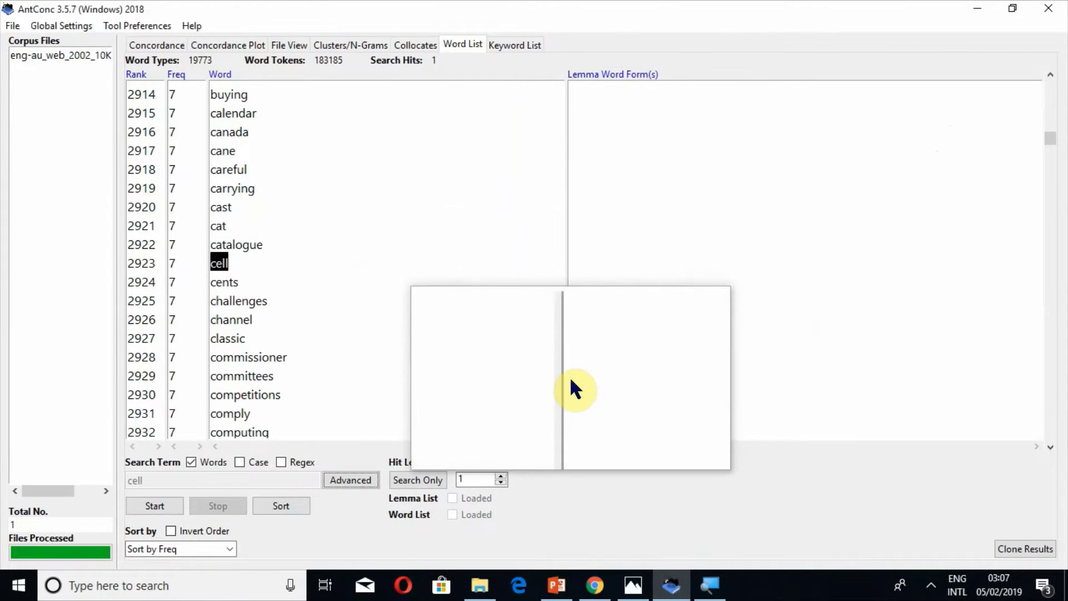
left_click(158, 499)
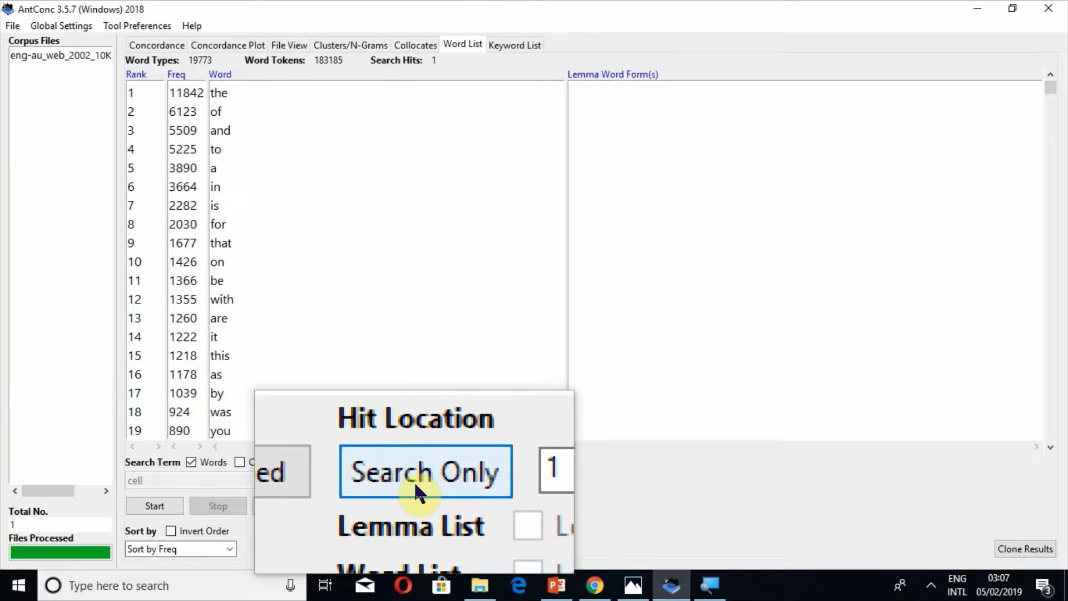
- Step through the 13 search hits from 'more' up to 'boot' at rank 4338
left_click(414, 481)
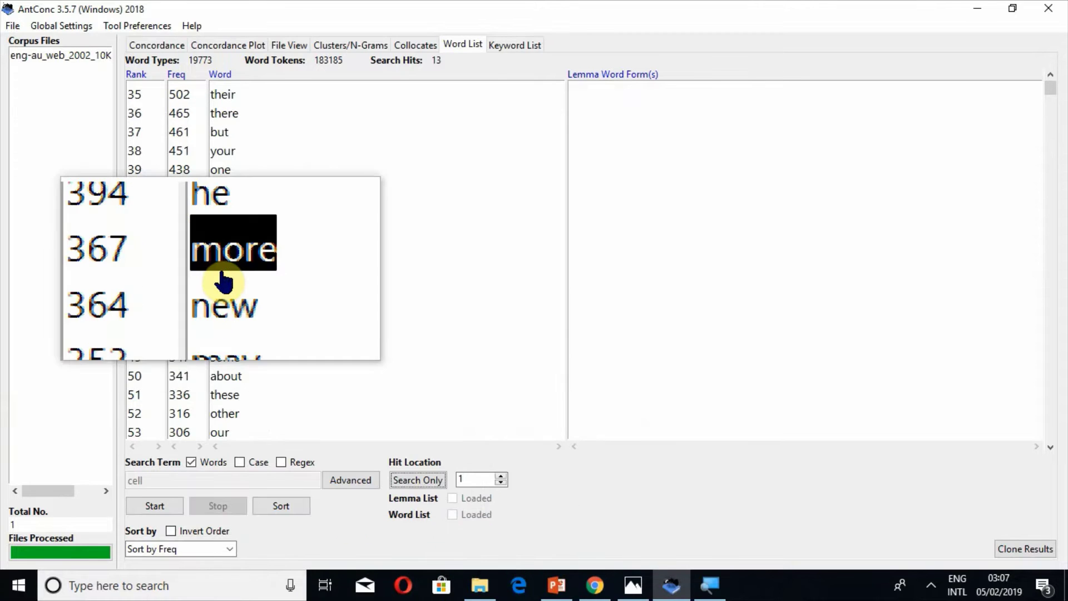
left_click(501, 477)
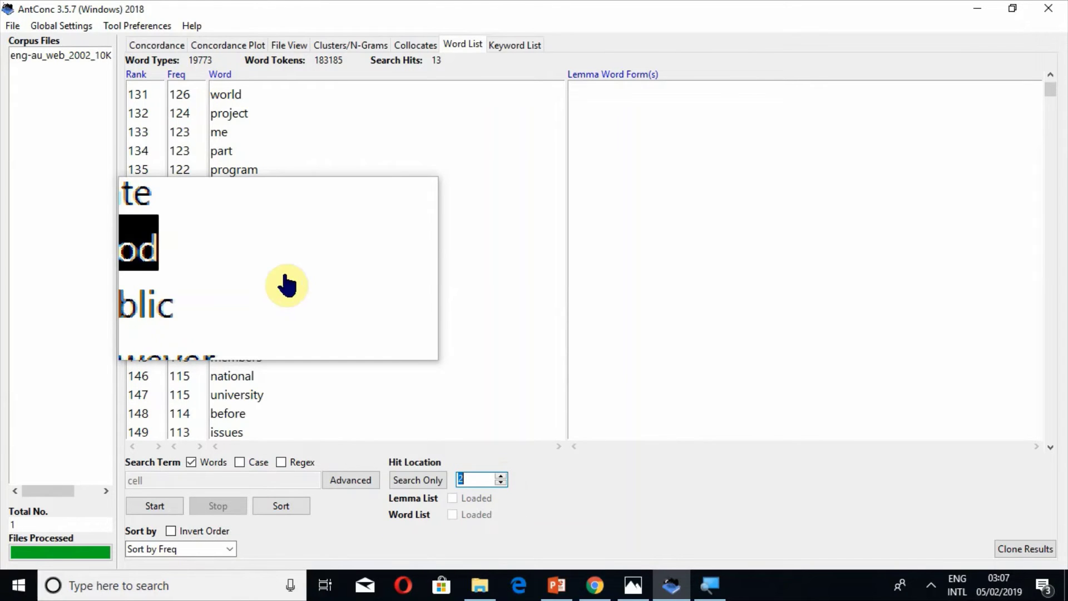
left_click(501, 477)
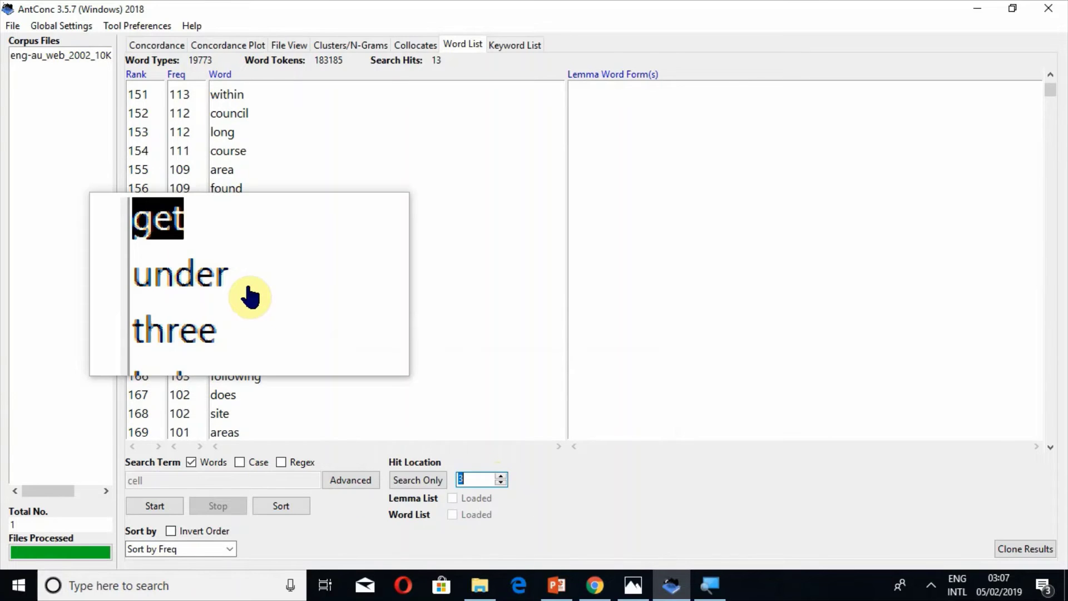
triple_click(501, 477)
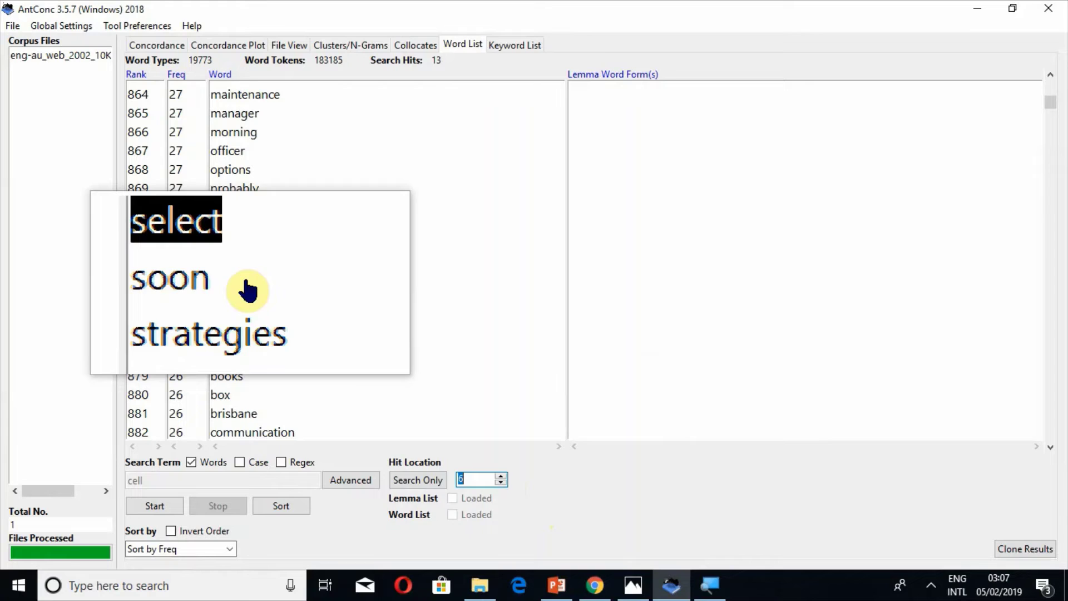
double_click(502, 478)
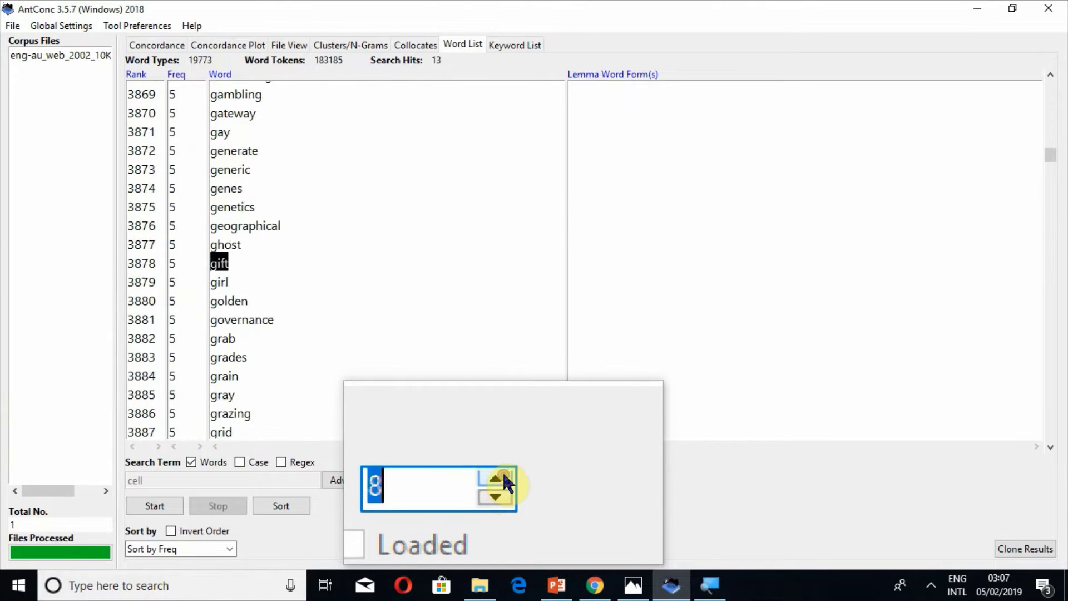
double_click(503, 478)
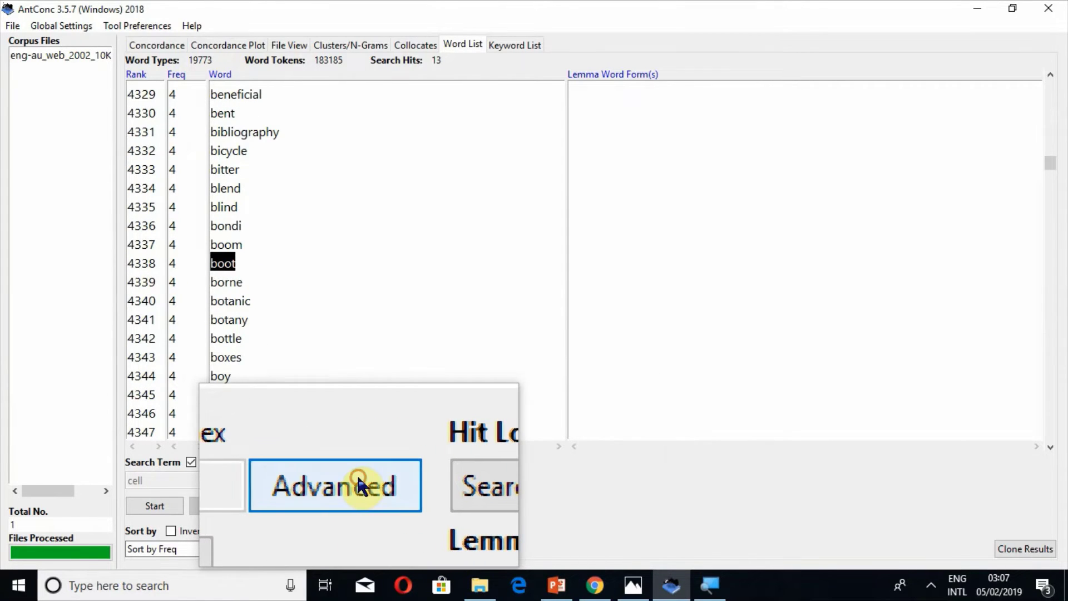
- Untick 'Use search term(s) from list below' in Advanced Search and apply the change
left_click(358, 477)
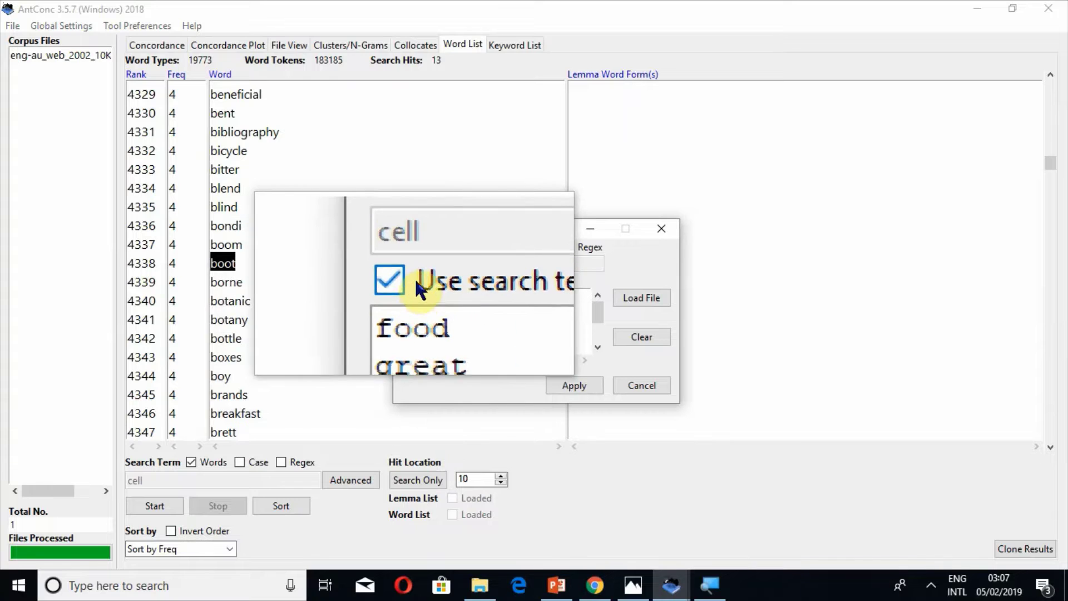
left_click(408, 280)
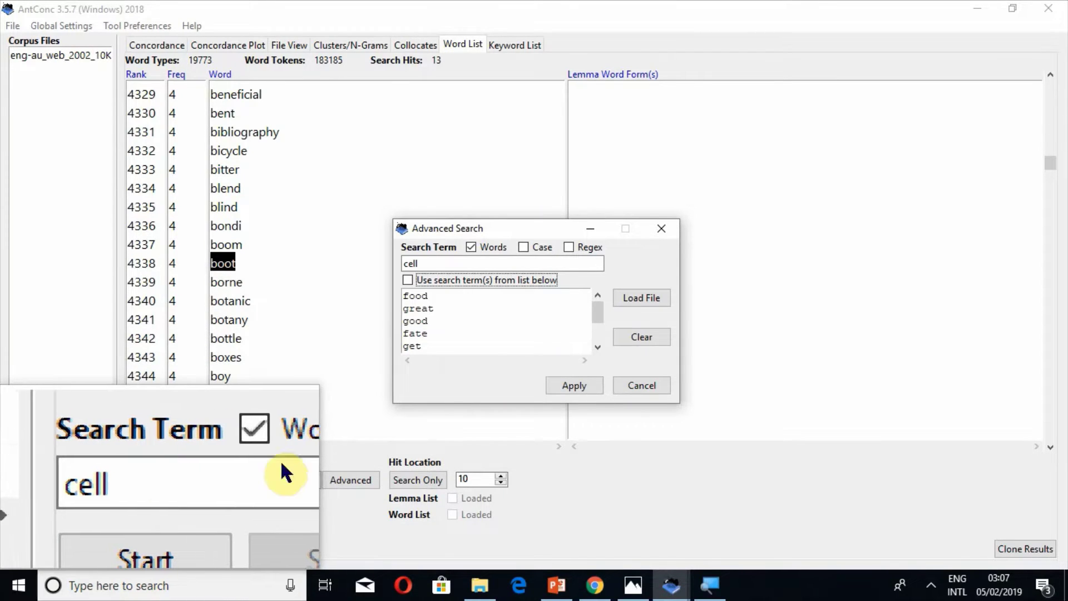
left_click(587, 386)
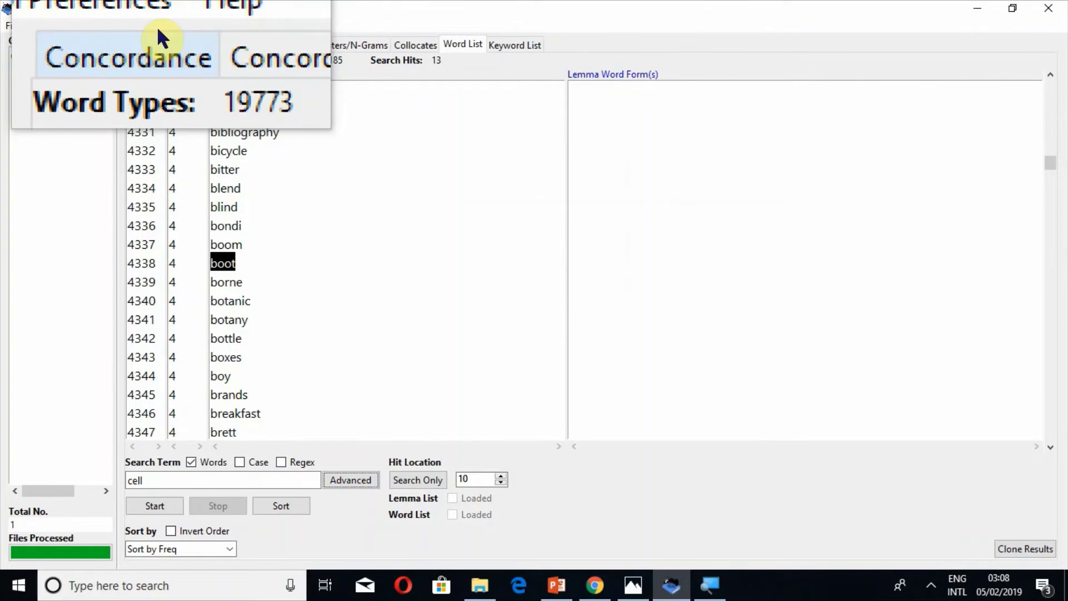
- Open Word List Preferences in Tool Preferences, leaving 'Treat all data as lowercase' ticked
left_click(153, 29)
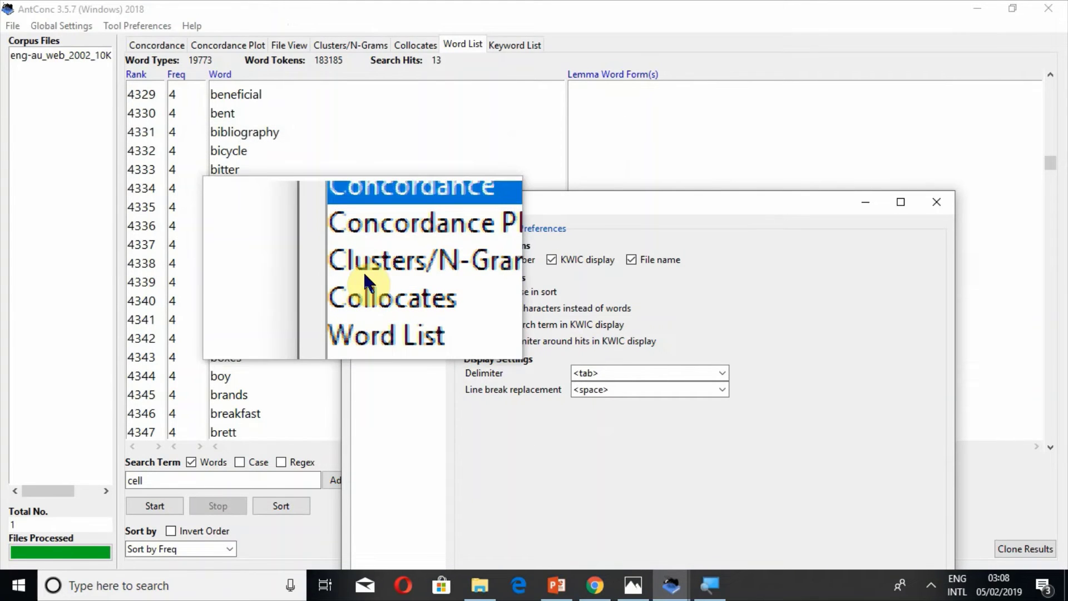
left_click(362, 266)
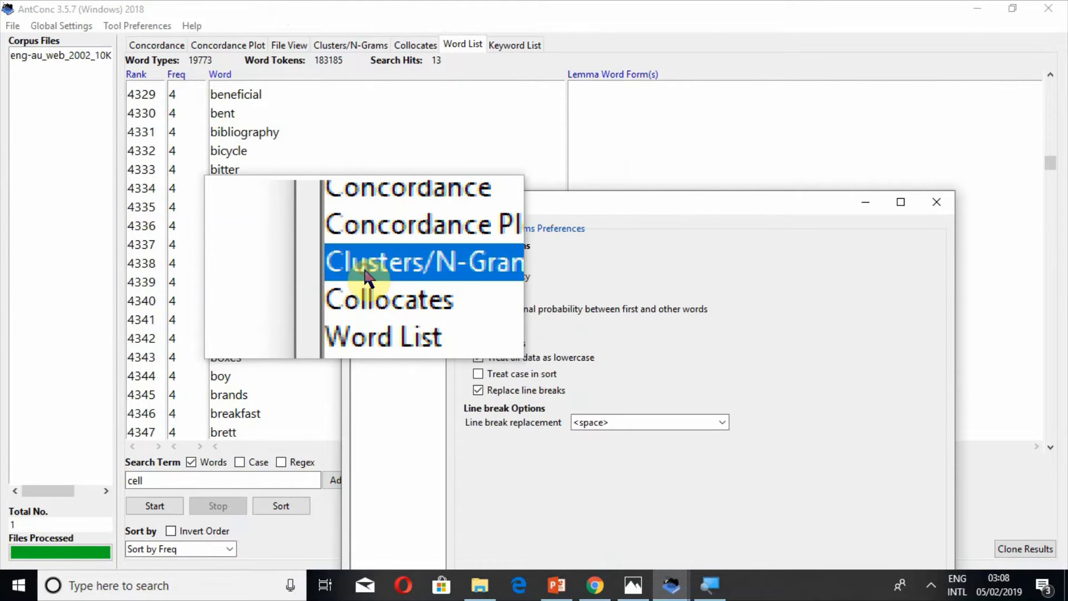
left_click(373, 289)
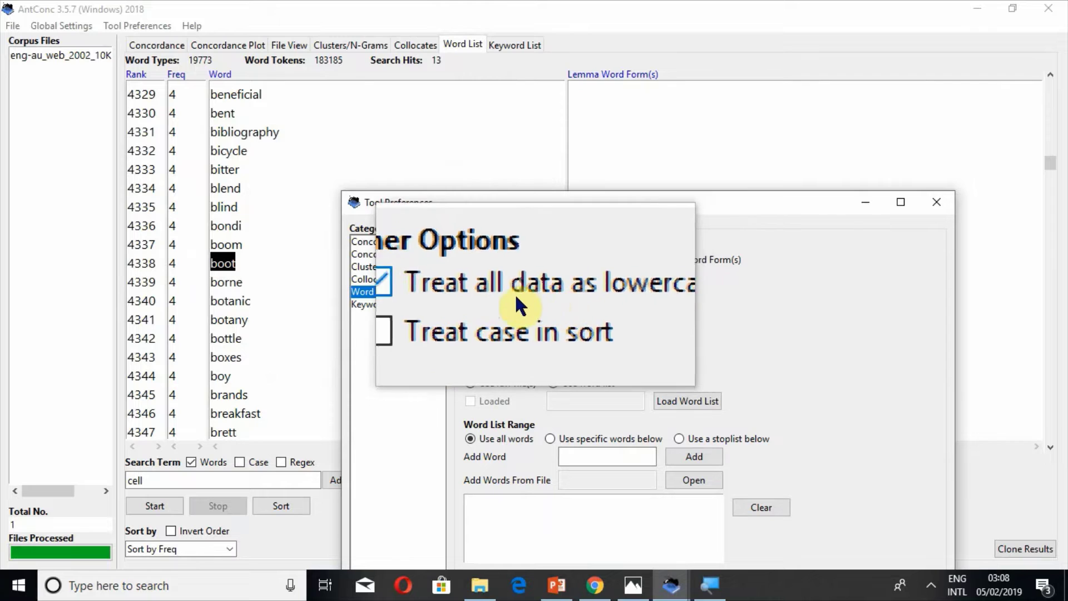
left_click(479, 290)
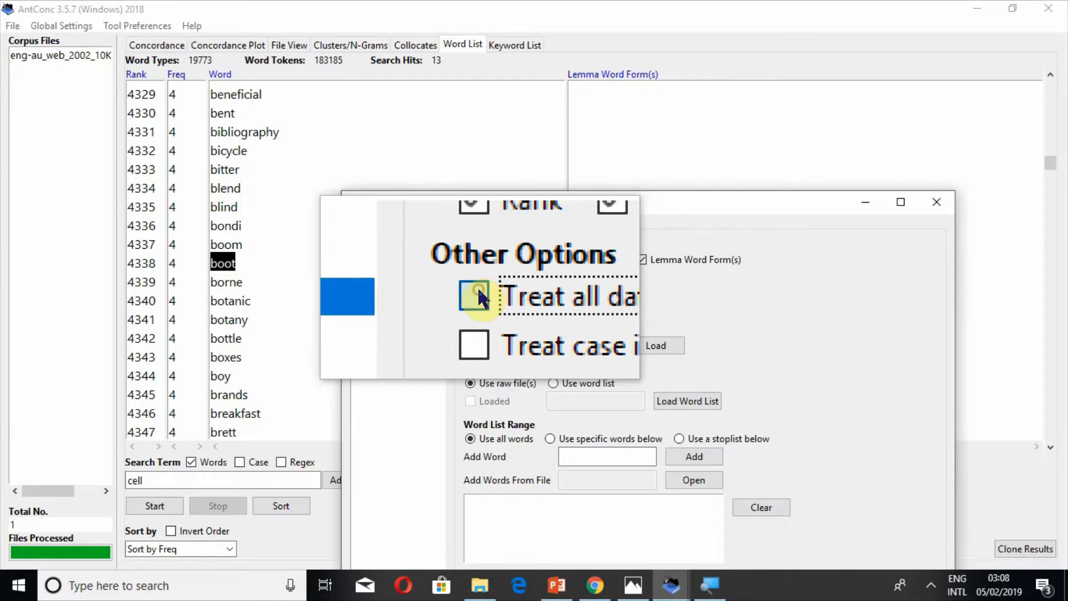
left_click(478, 286)
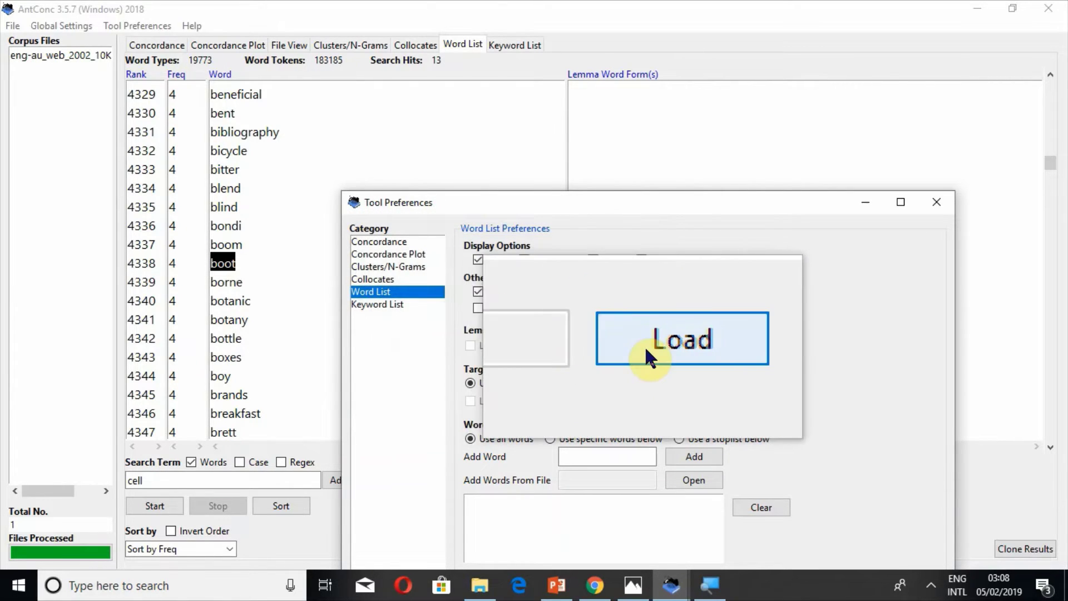
- Load the e_lemma_no_hypen lemma file as the Word List lemma list, retrying after a no-file warning
left_click(646, 346)
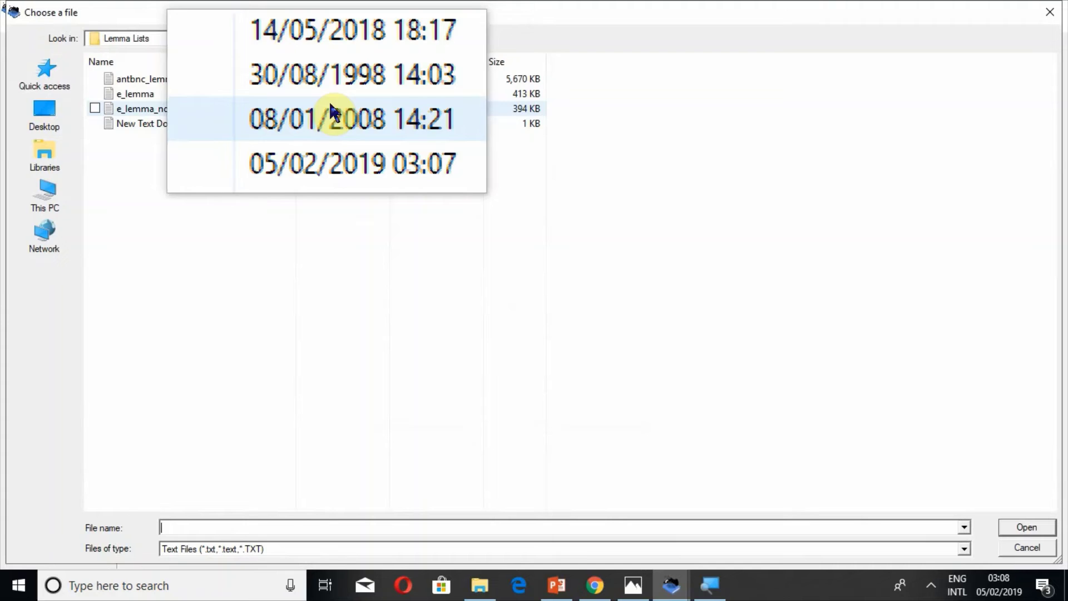
left_click(366, 111)
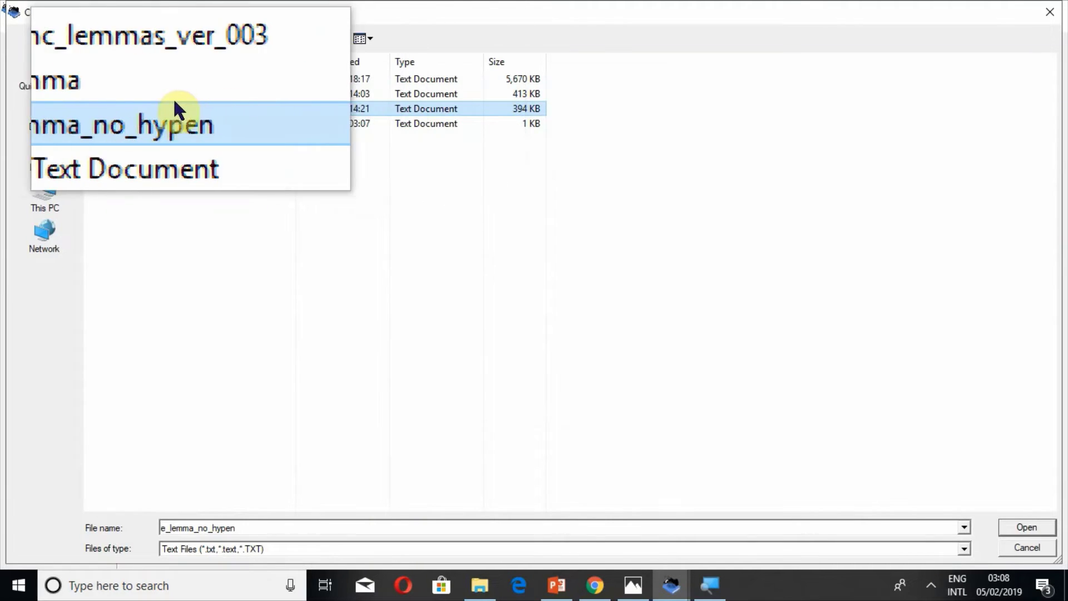
left_click(1030, 532)
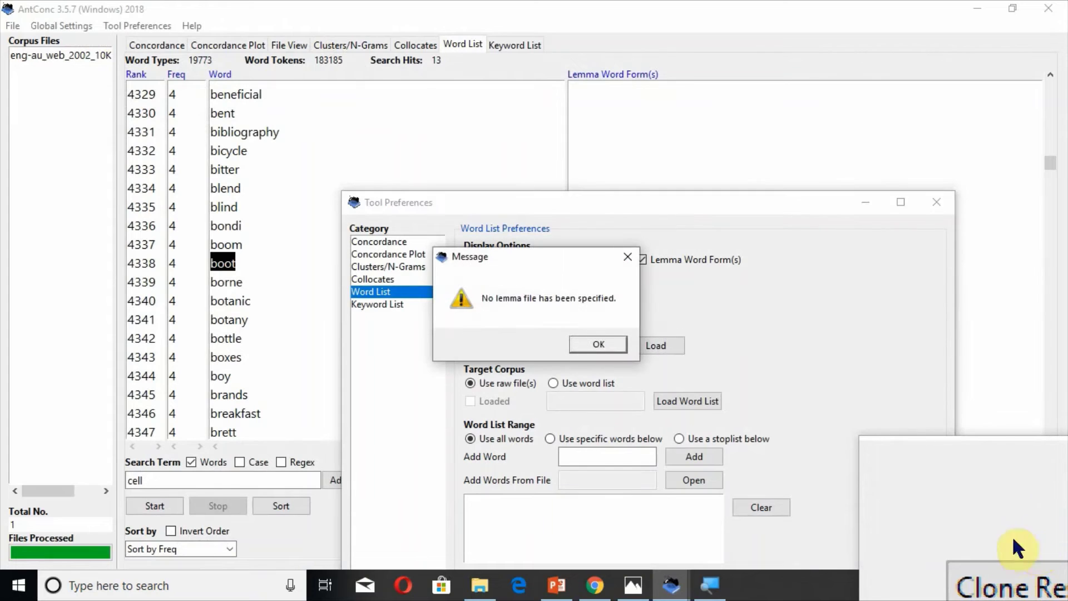
left_click(605, 342)
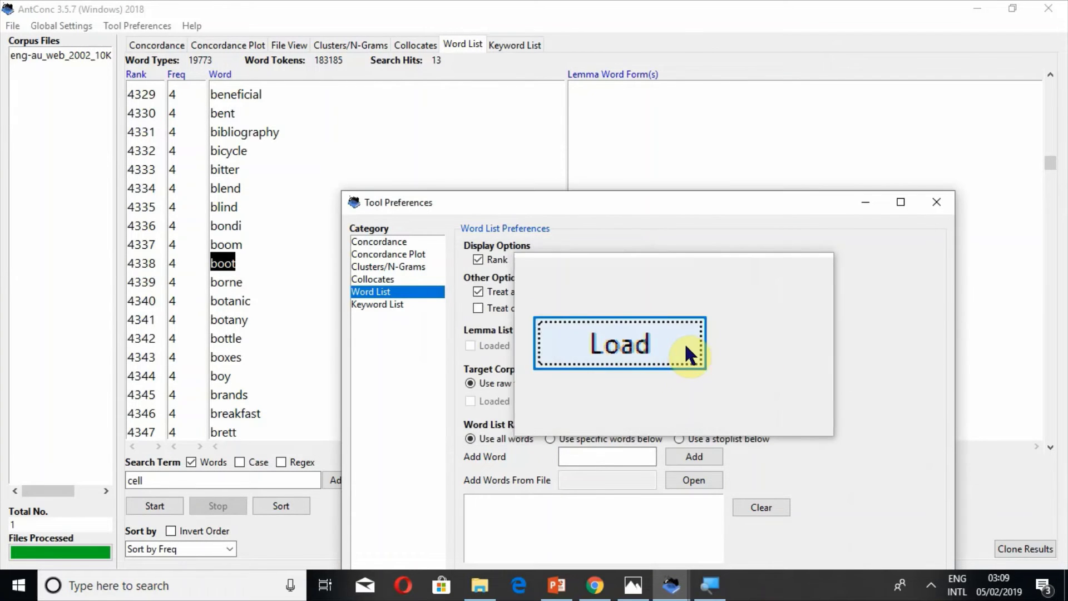
left_click(649, 343)
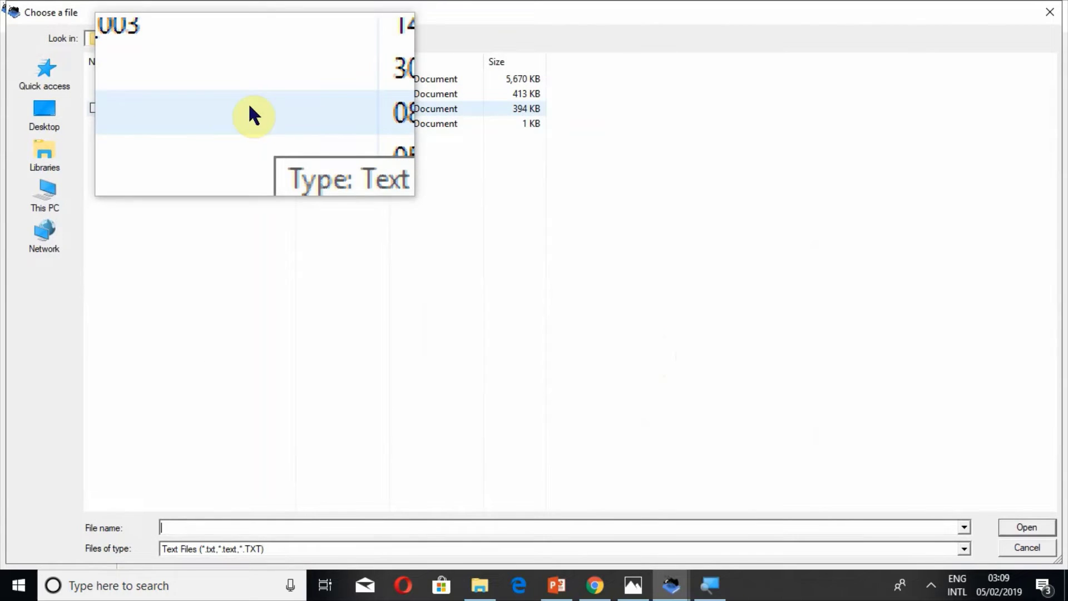
left_click(154, 109)
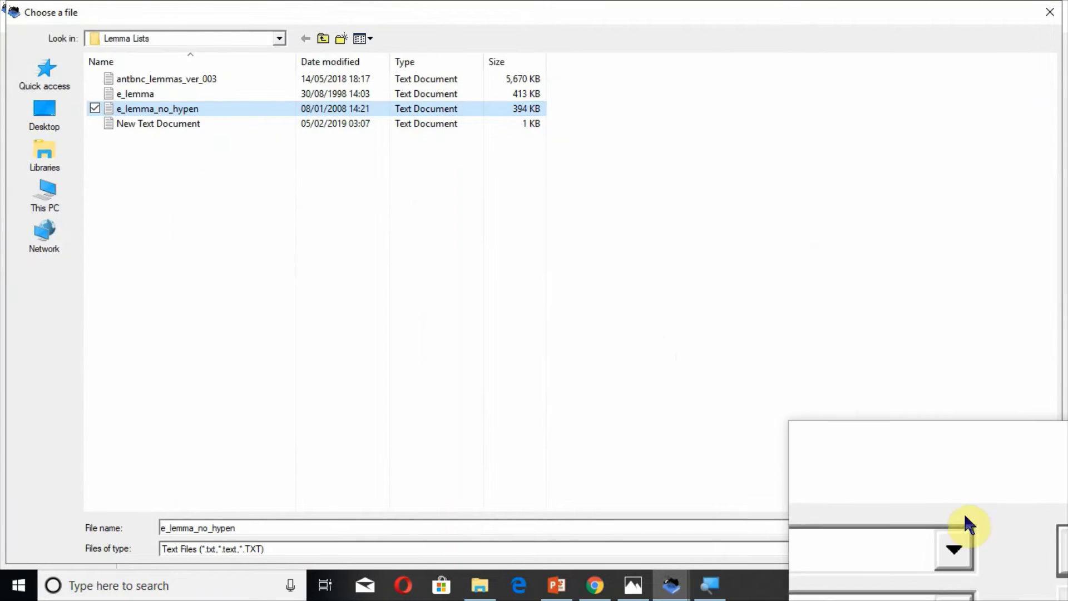
left_click(1021, 540)
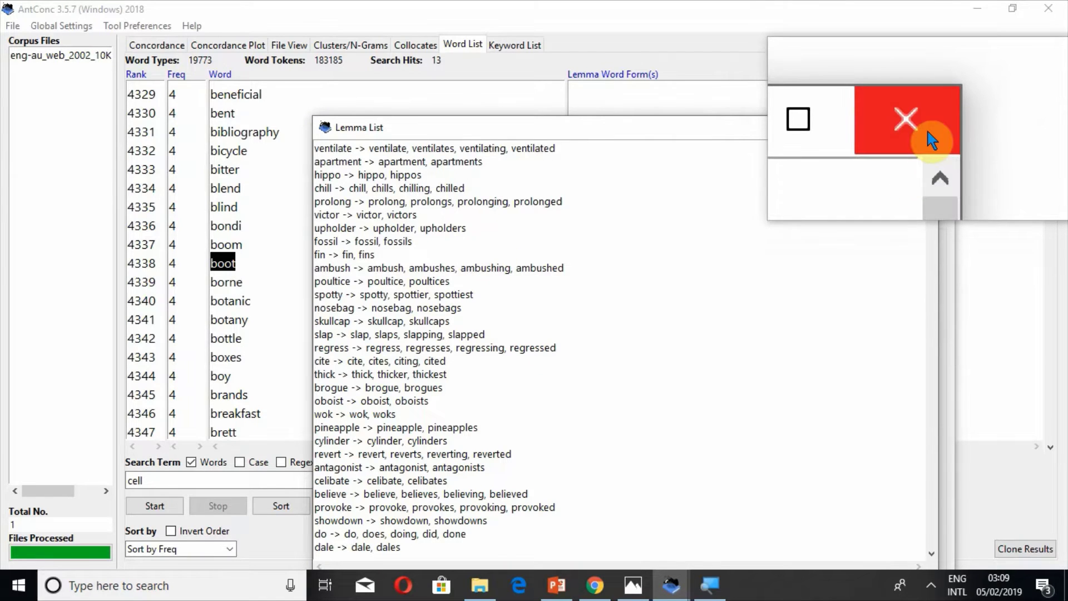
- Apply the lemma list and regenerate the word list, giving 15522 lemma types like be (am, are, is)
left_click(927, 128)
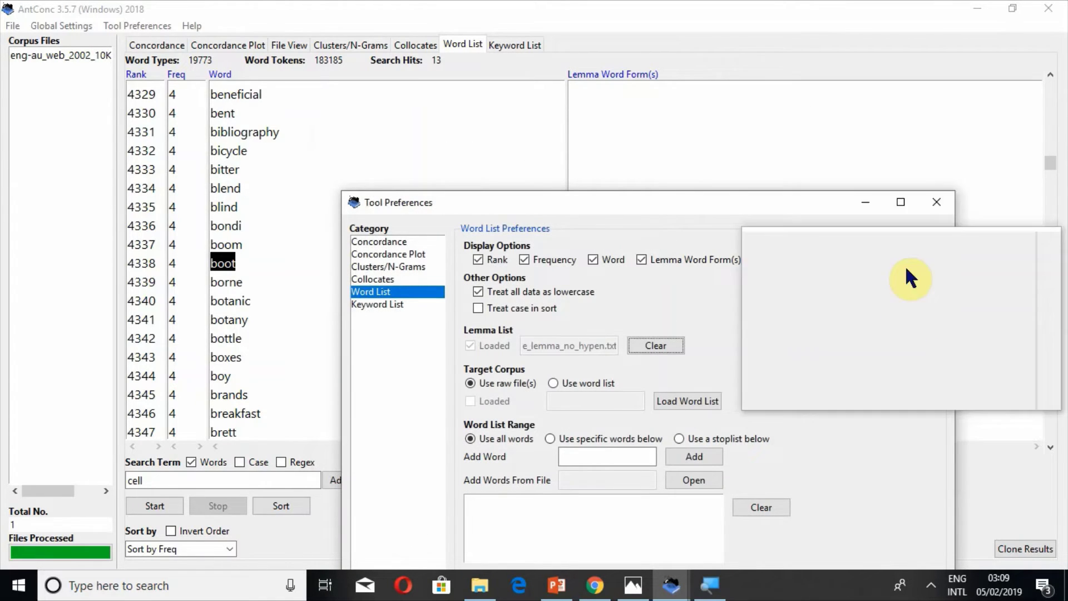
left_click(896, 207)
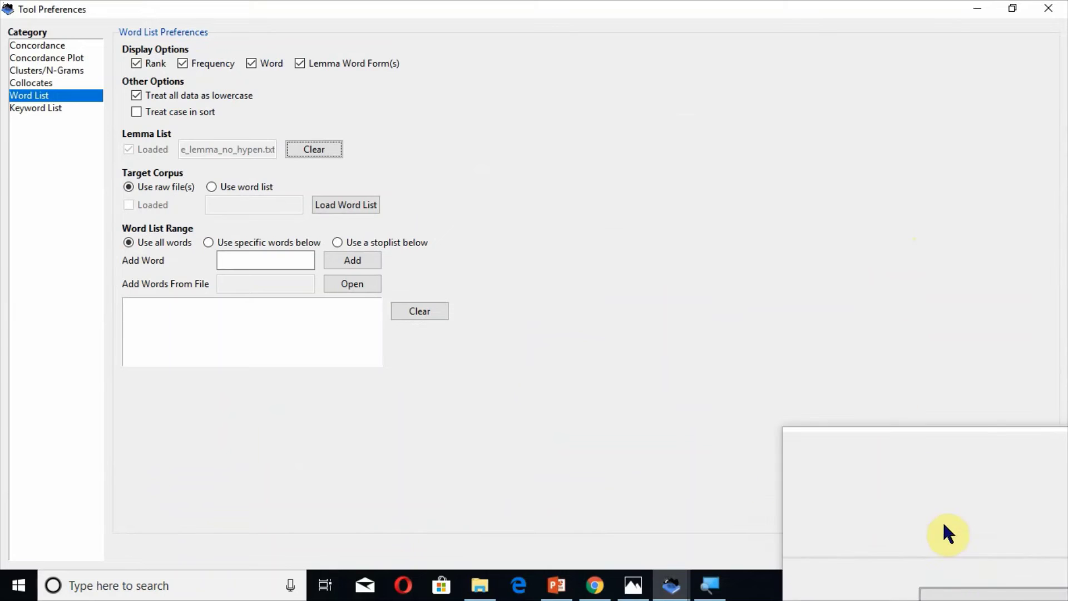
left_click(958, 558)
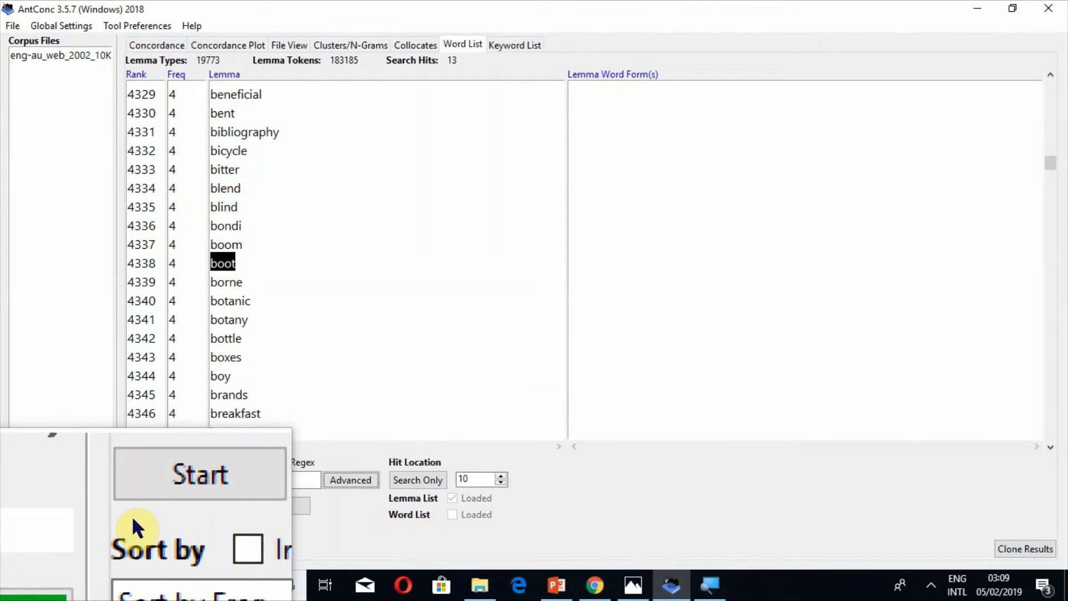
left_click(148, 511)
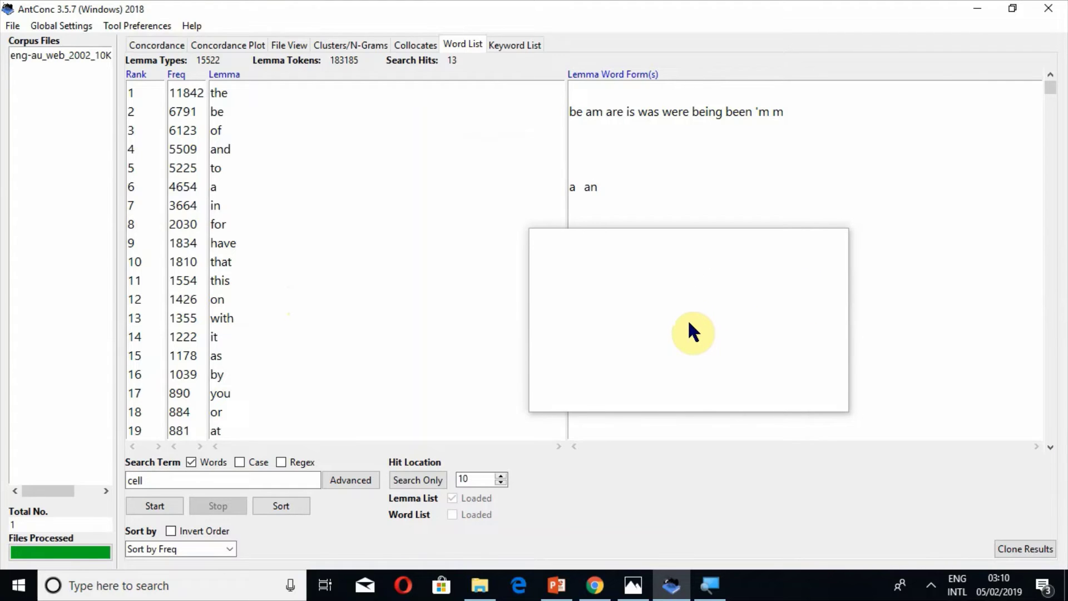
key("super+Escape")
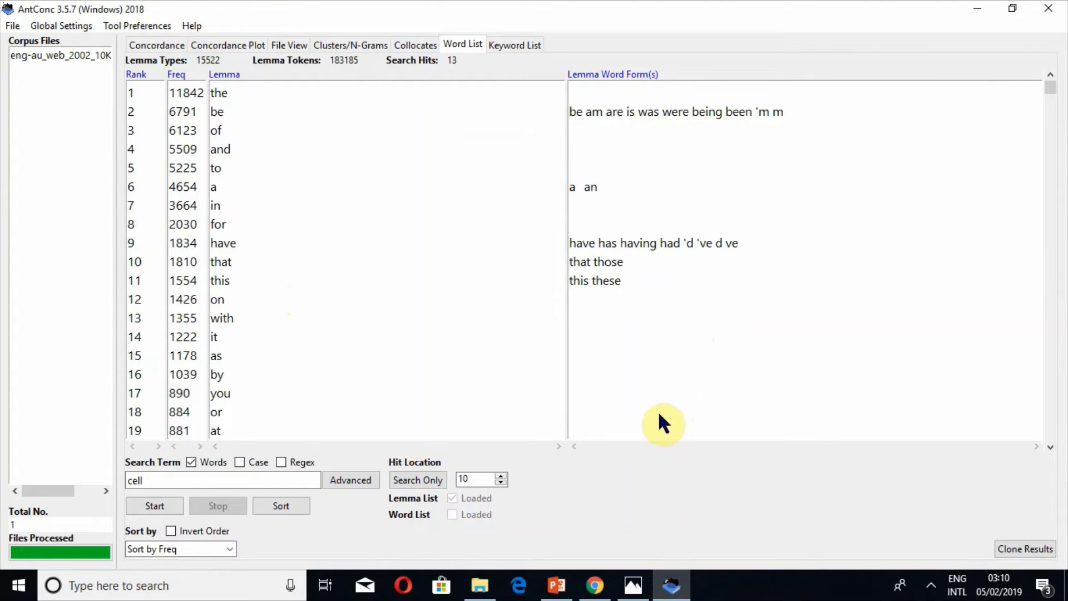
- Browse the AntConc website's downloadable Lemma lists section, then return to the AntConc word list
left_click(598, 591)
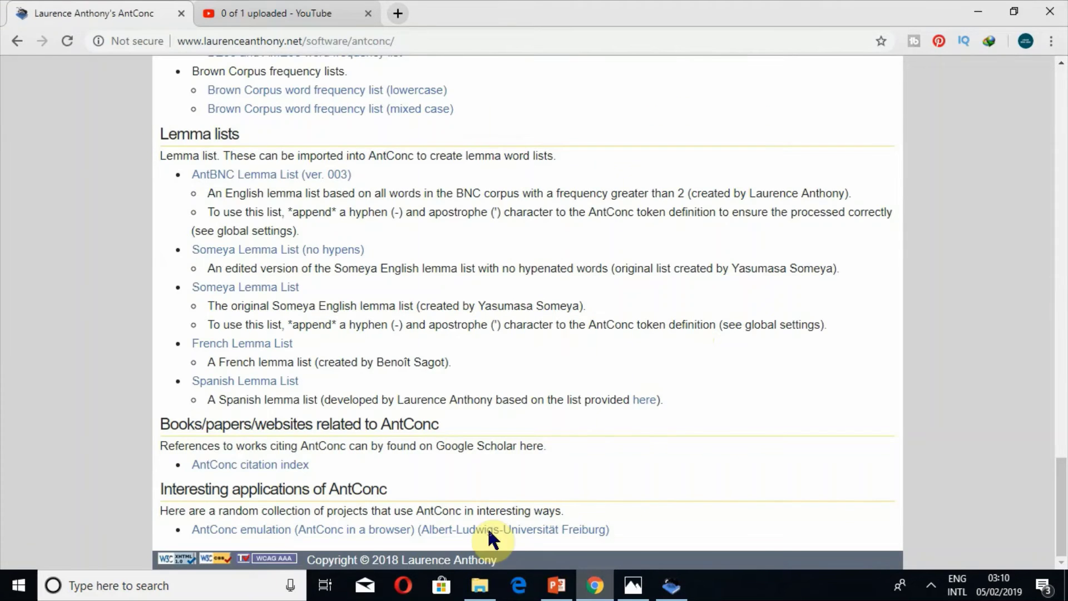
left_click(1063, 286)
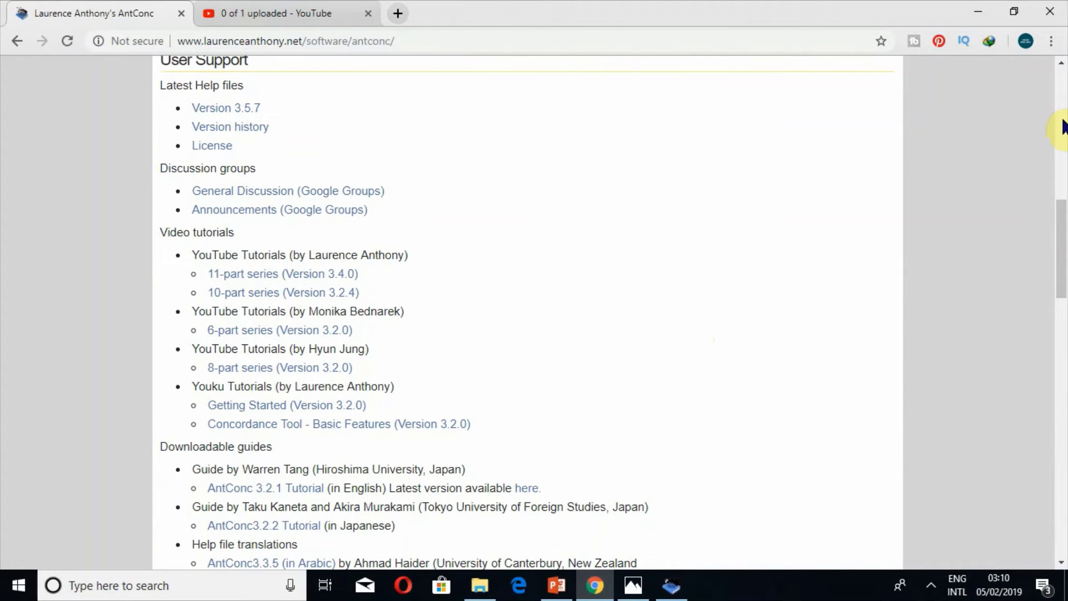
left_click(1063, 132)
left_click_drag(1063, 128, 1063, 84)
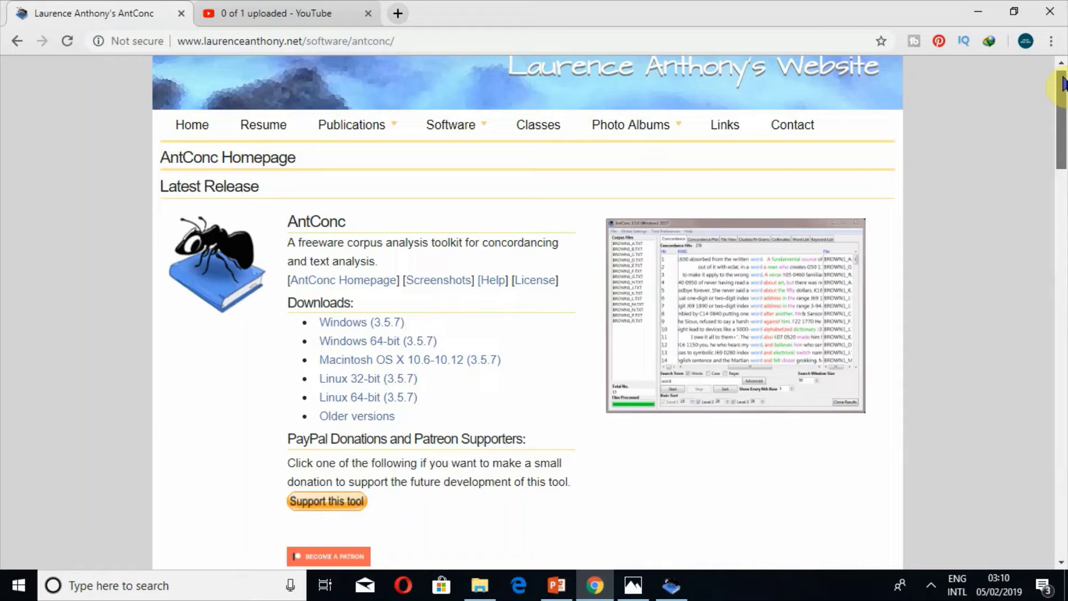
left_click_drag(1063, 83, 1063, 401)
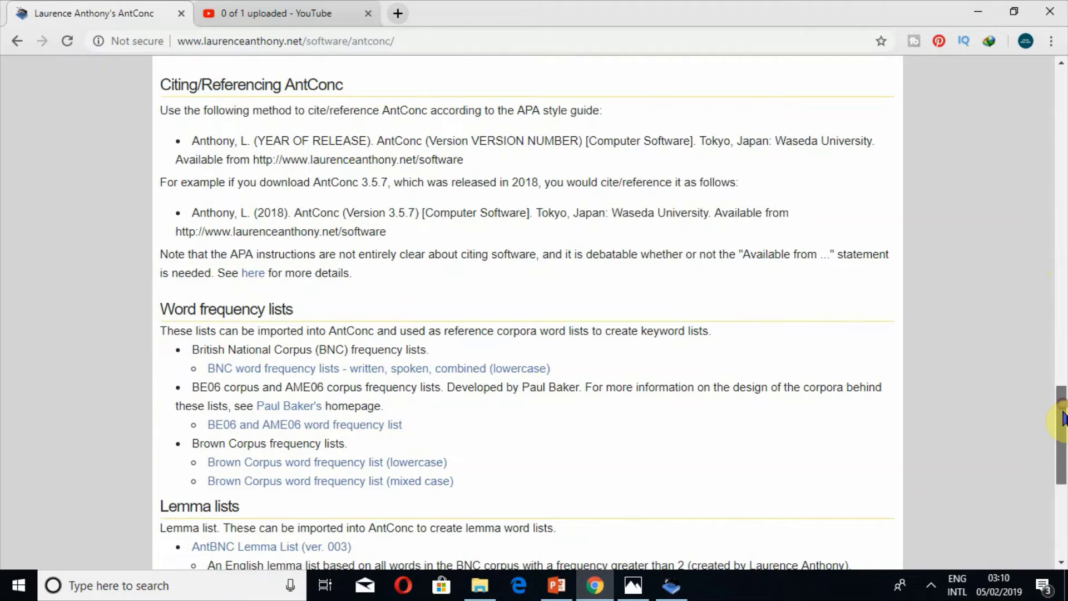
scroll(1063, 418, "down", 1)
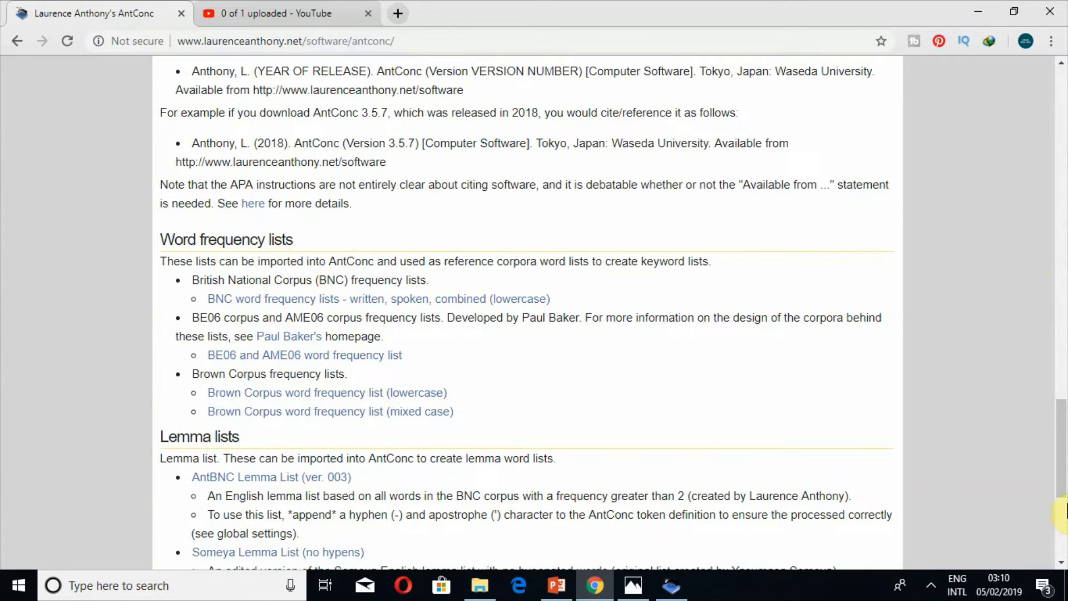
left_click_drag(1063, 470, 1063, 500)
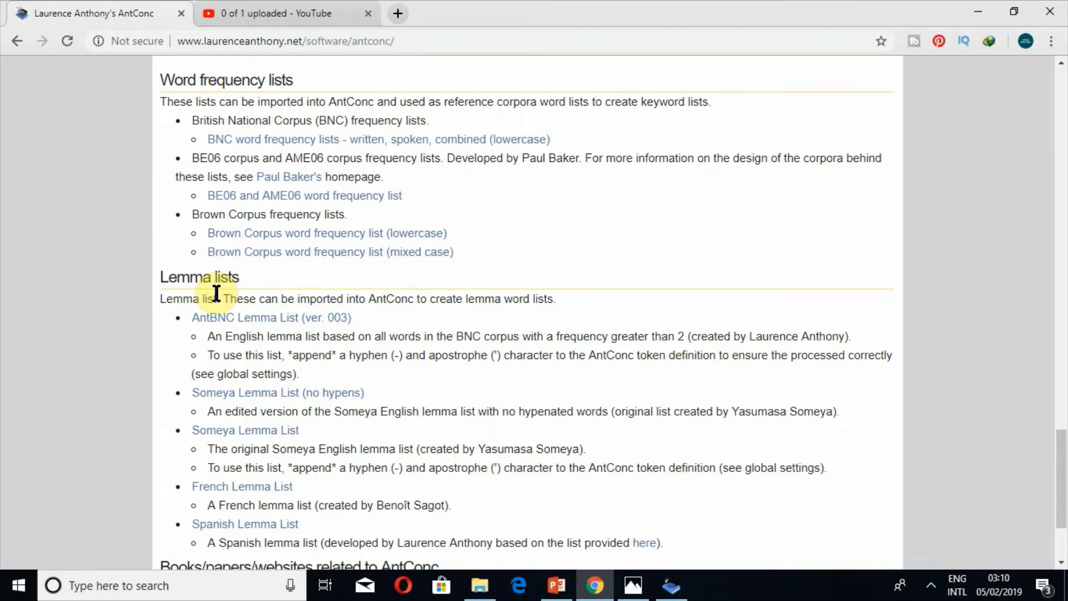
key("super+plus")
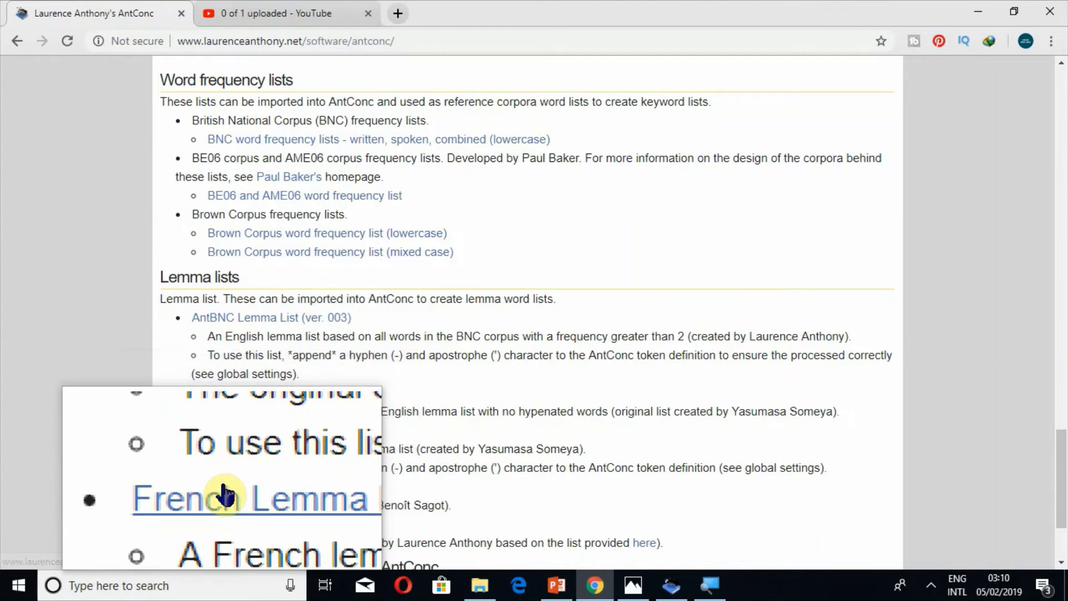
scroll(223, 490, "down", 1)
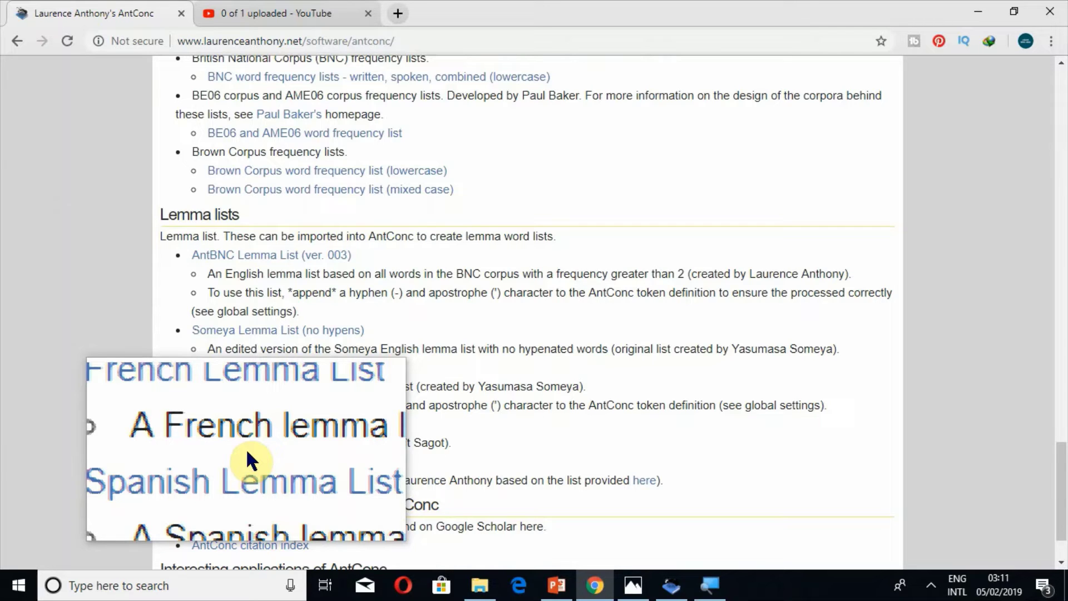
key("super+Escape")
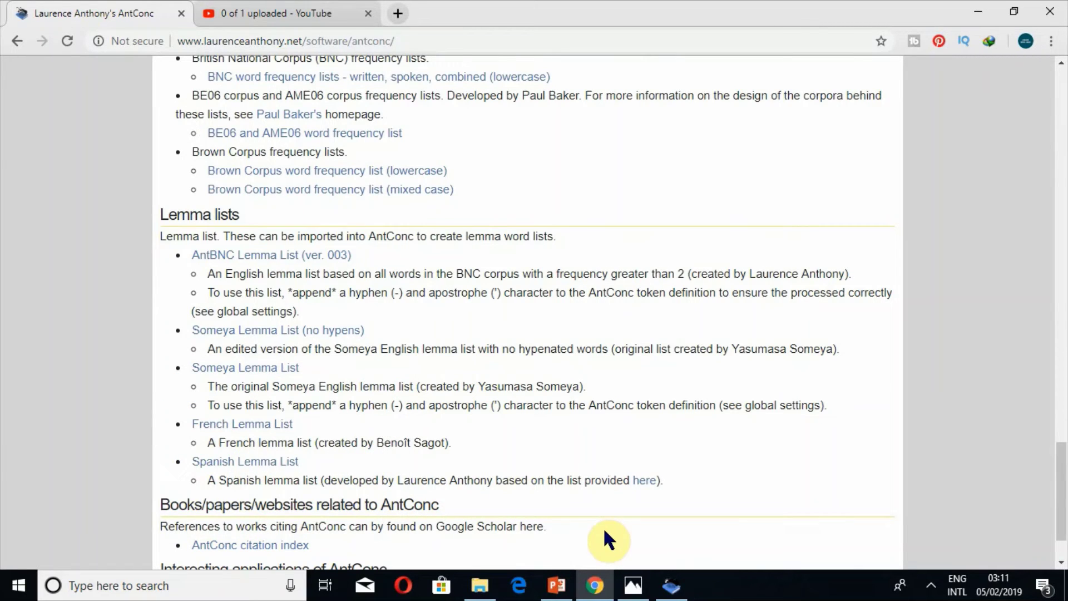
left_click(657, 590)
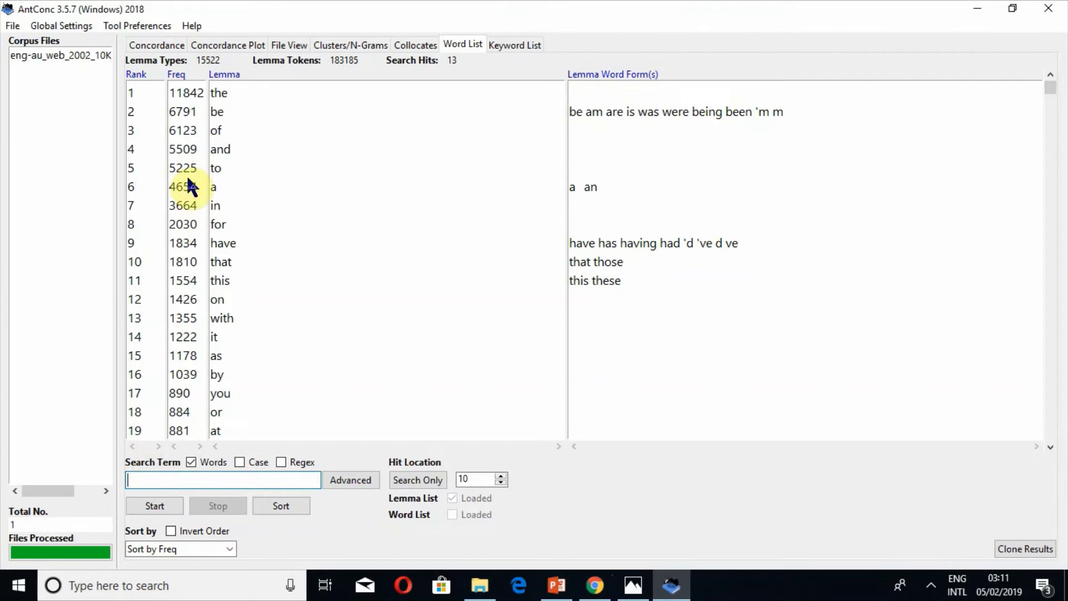
- Keep raw corpus files as target and apply a Word List range of specific words good, the, great, wait
left_click(151, 26)
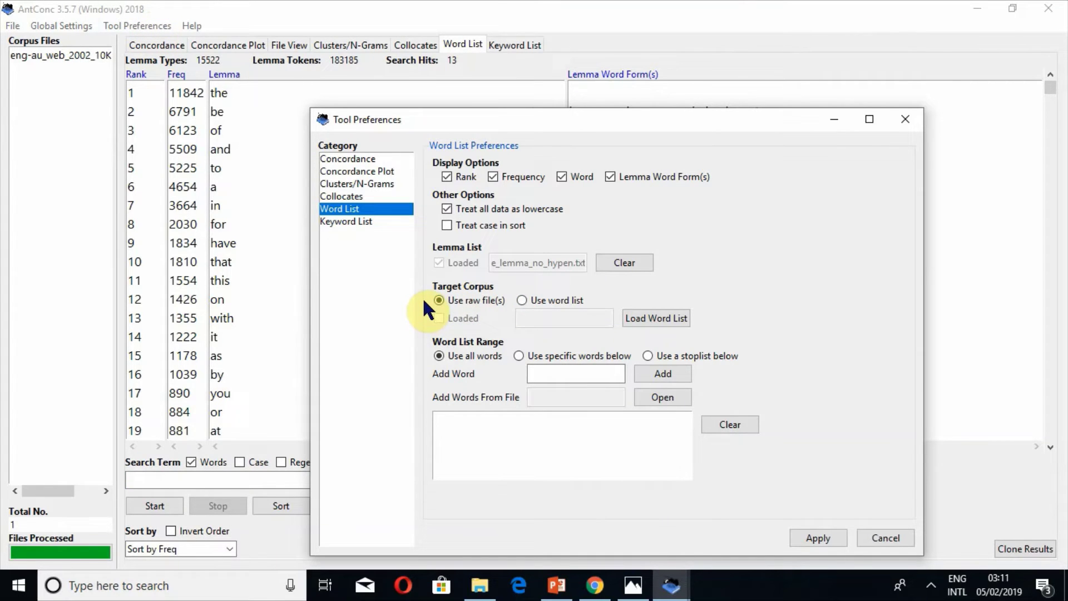
key("super+plus")
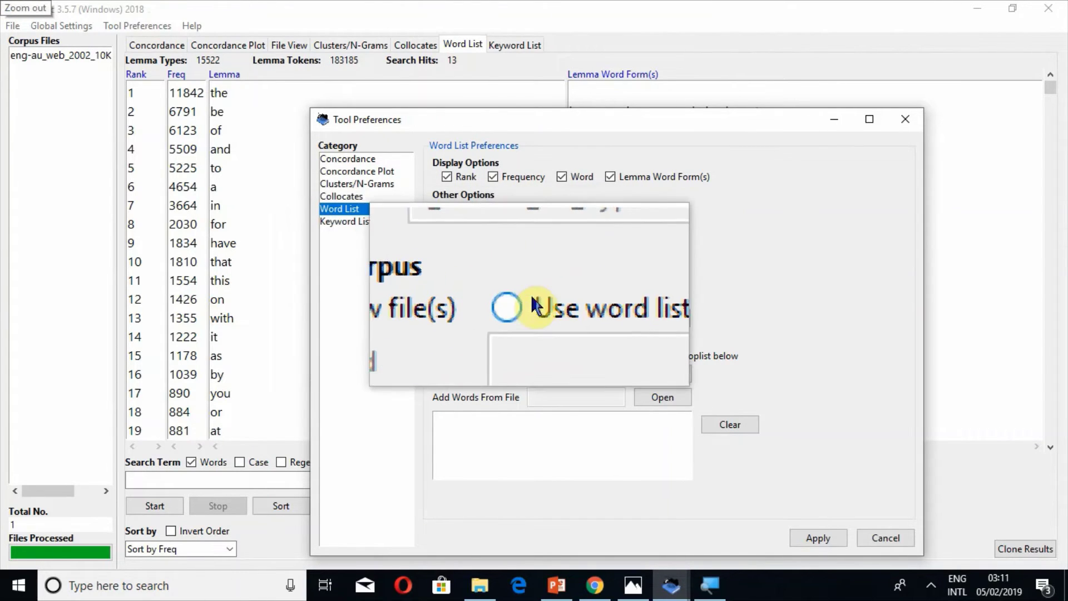
left_click(555, 293)
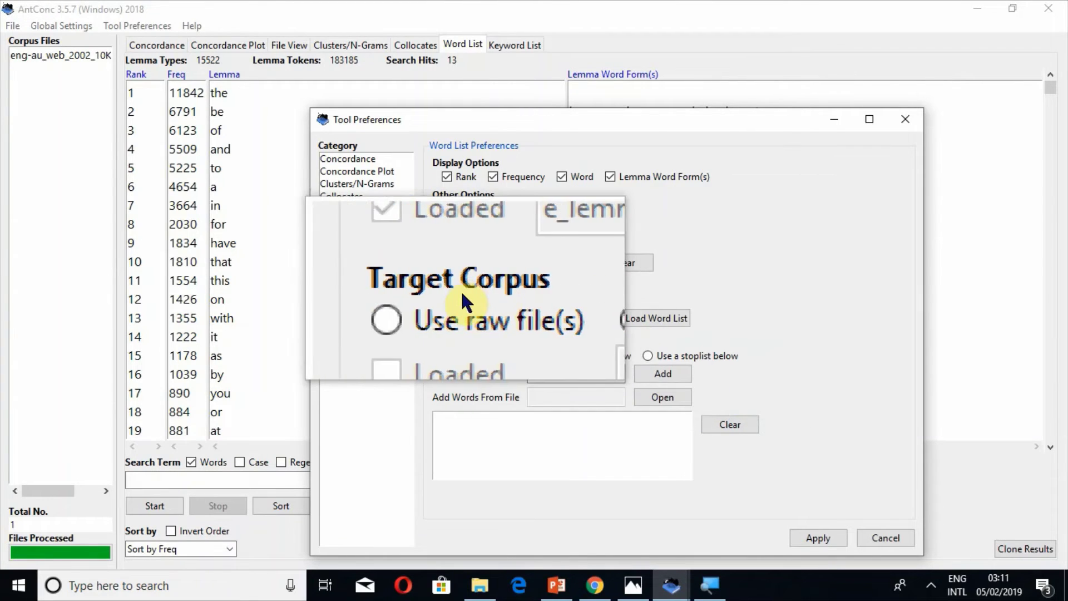
left_click(461, 296)
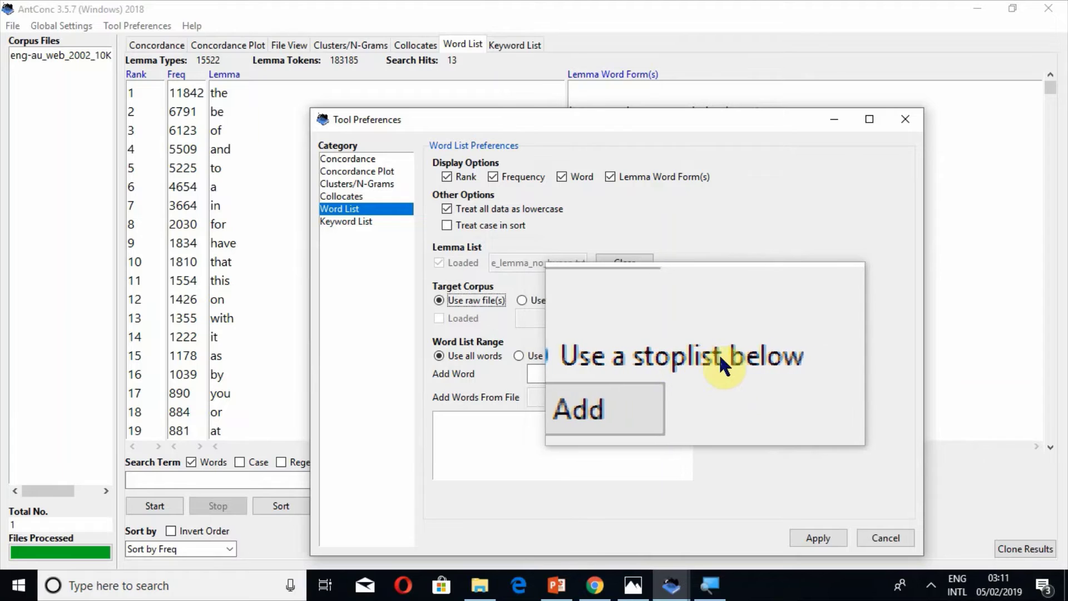
left_click(555, 355)
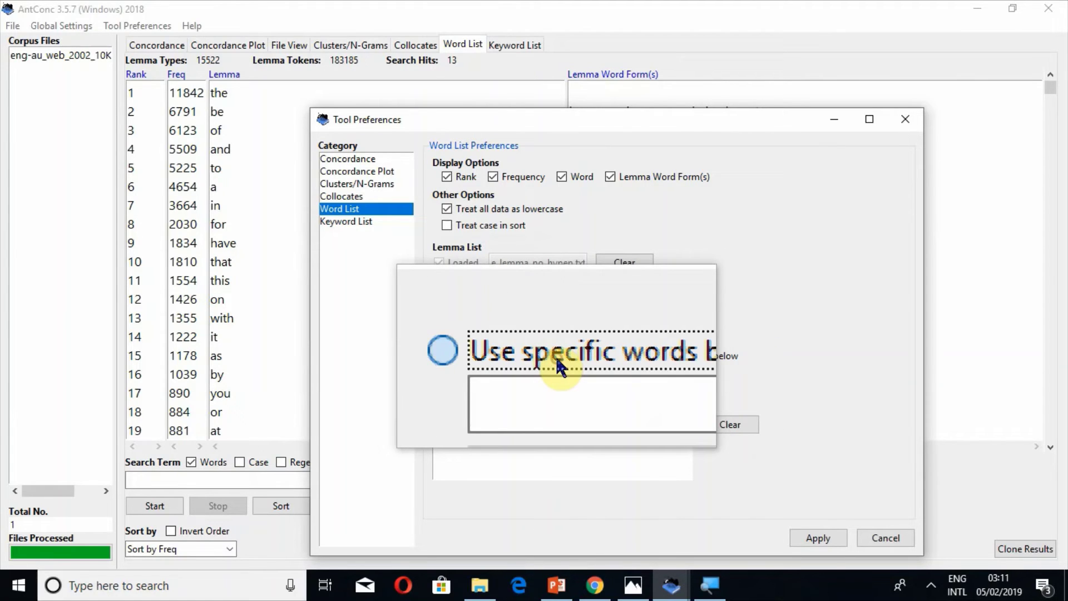
left_click(568, 371)
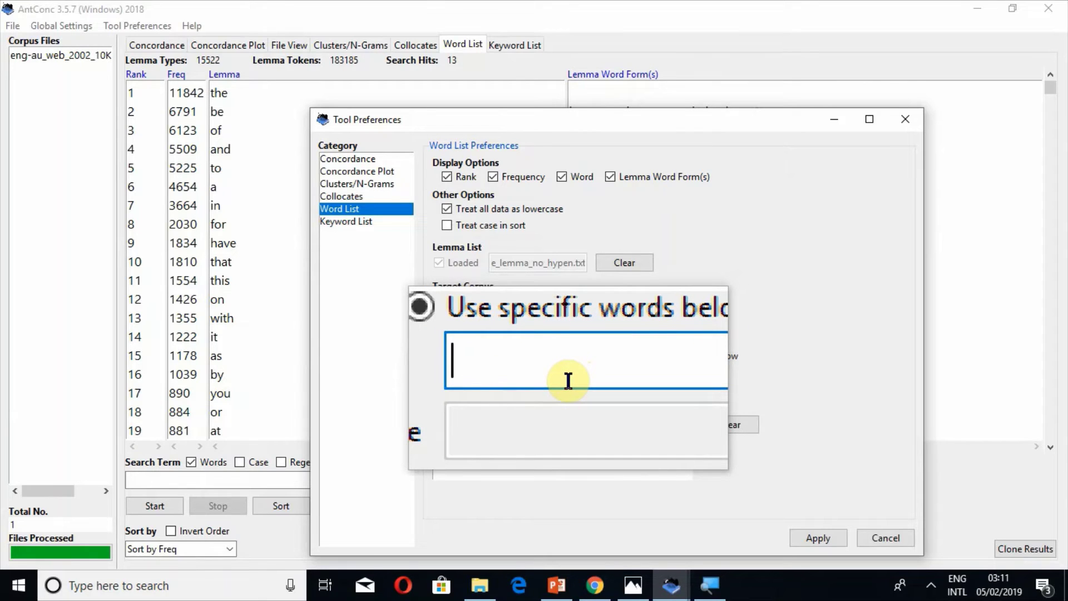
key("BackSpace")
key("BackSpace")
key("BackSpace")
key("BackSpace")
key("BackSpace")
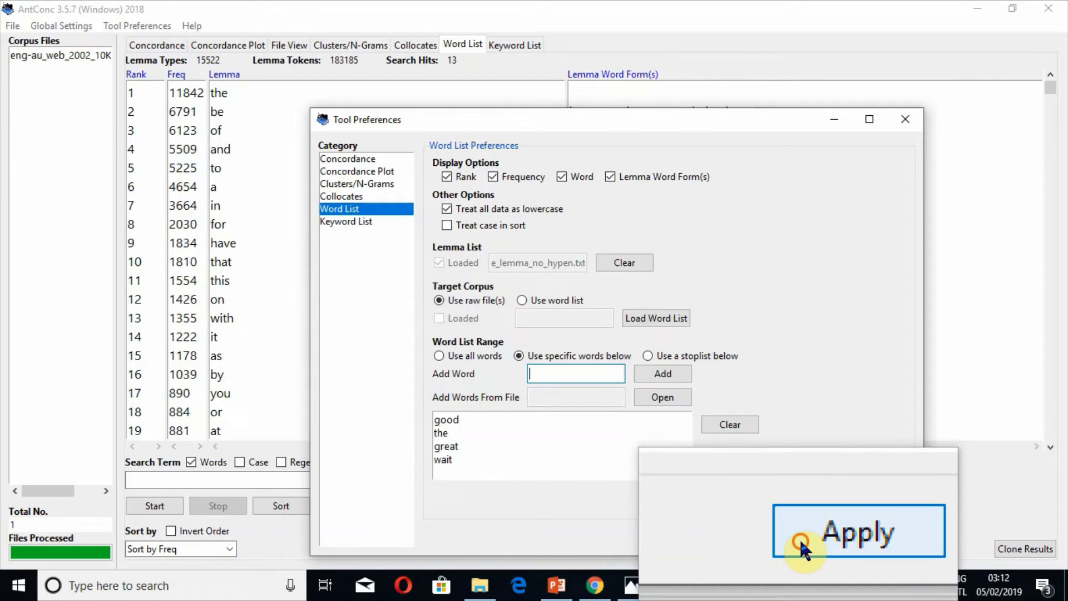
left_click(800, 538)
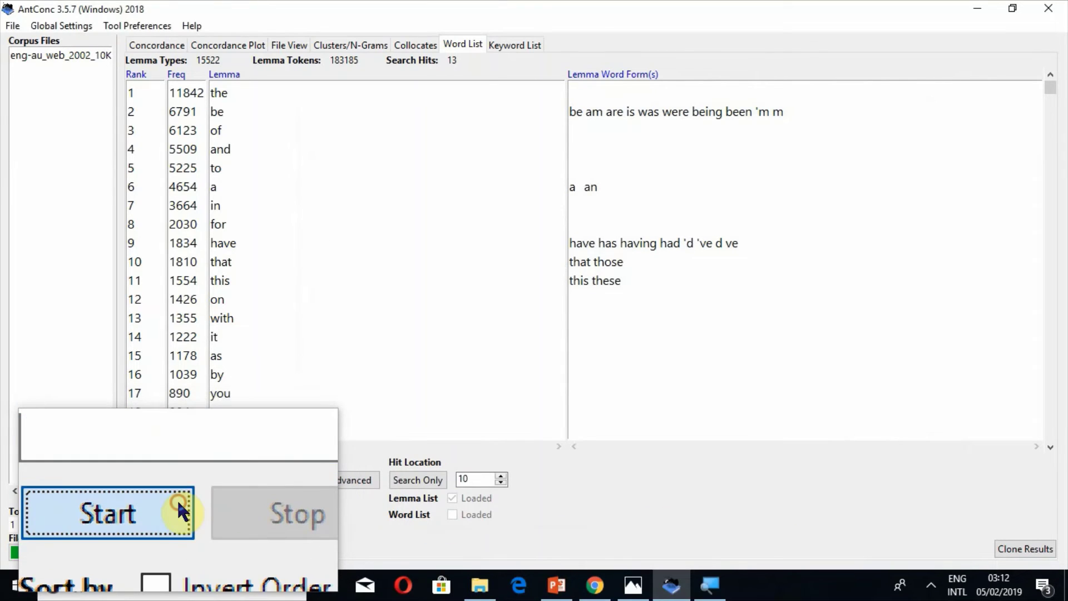
- Regenerate the specific-word list, then switch the range to a stoplist with a added and apply
left_click(178, 504)
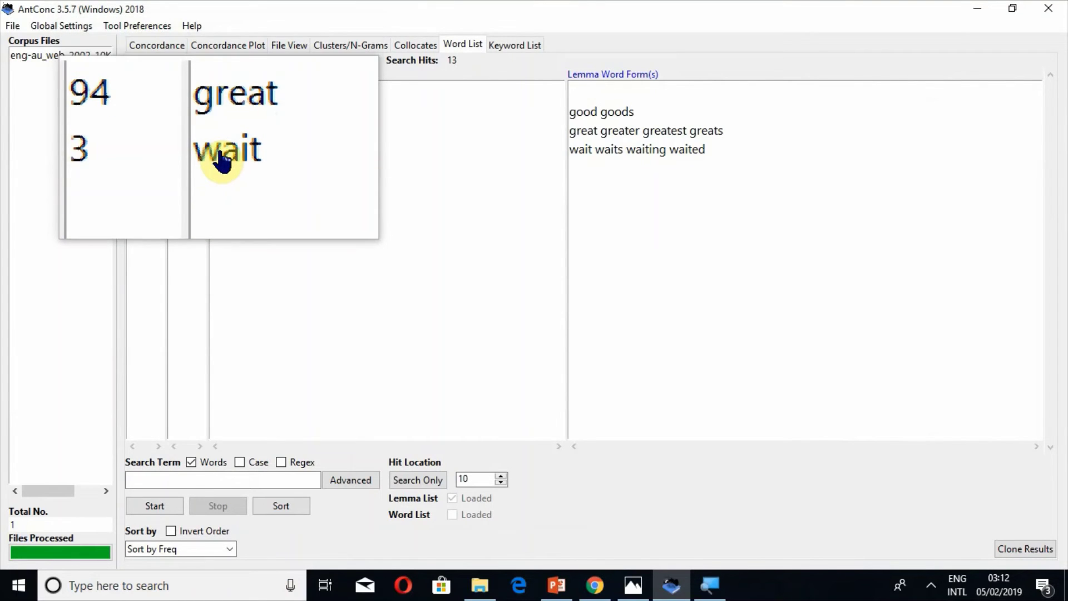
left_click(142, 26)
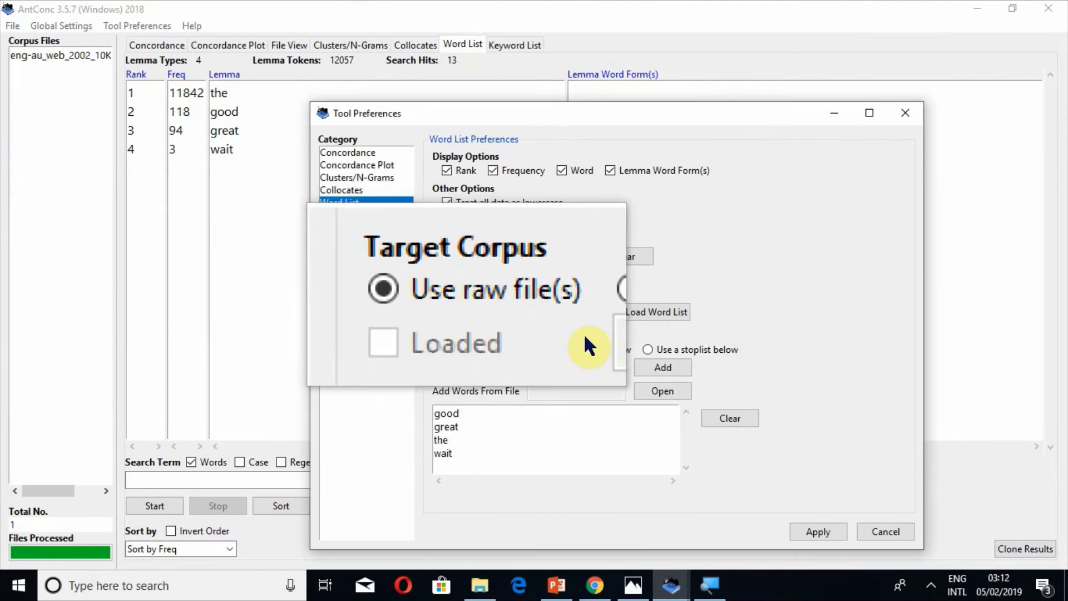
left_click(649, 352)
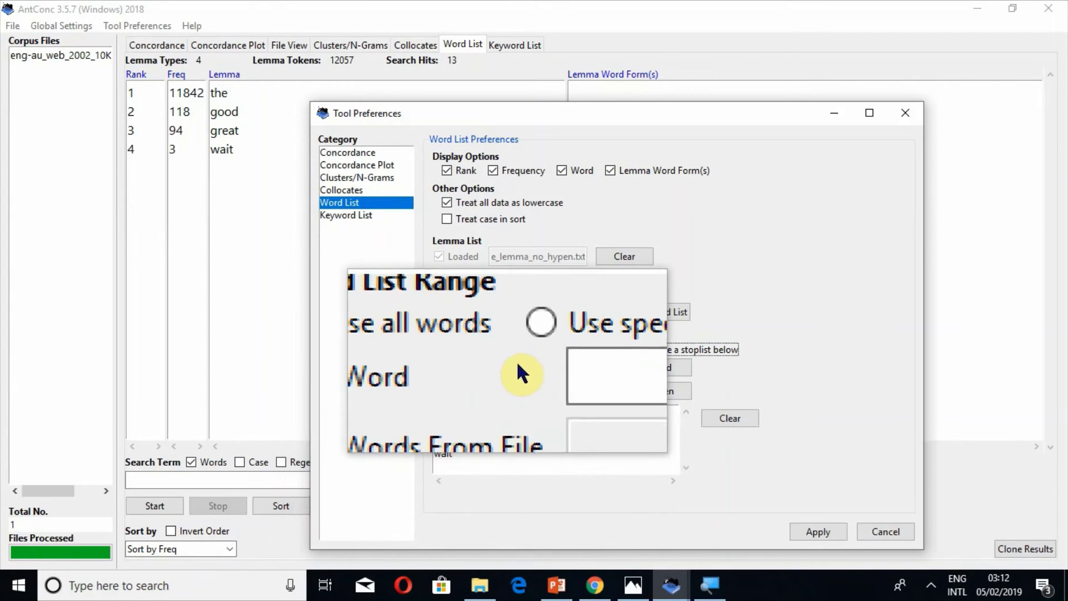
left_click(536, 368)
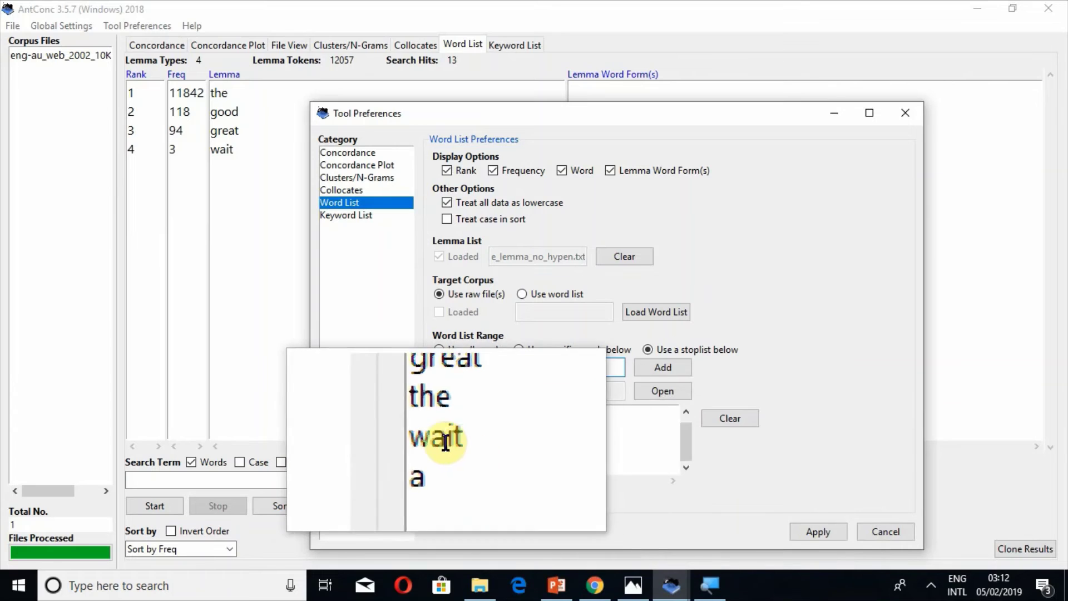
left_click(815, 522)
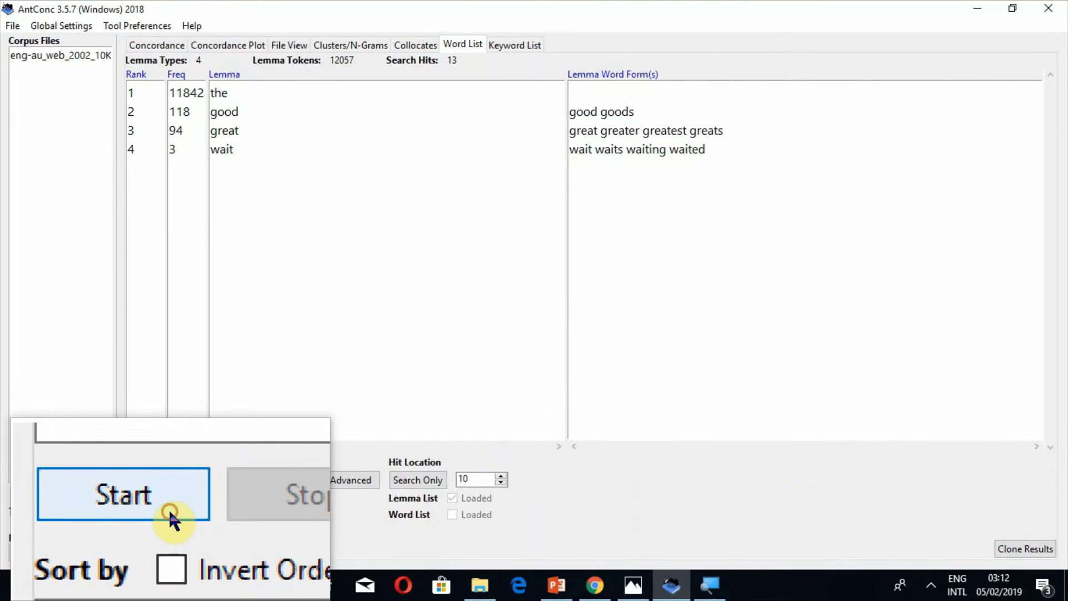
- Rebuild the stoplist word list and search for good, found at rank 2384
left_click(170, 511)
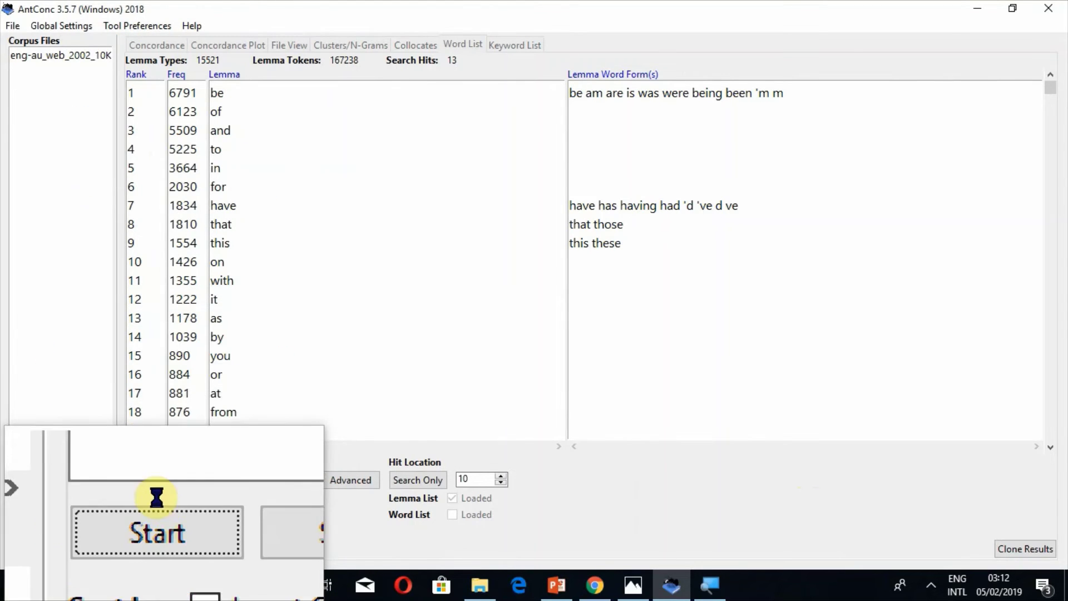
left_click(153, 480)
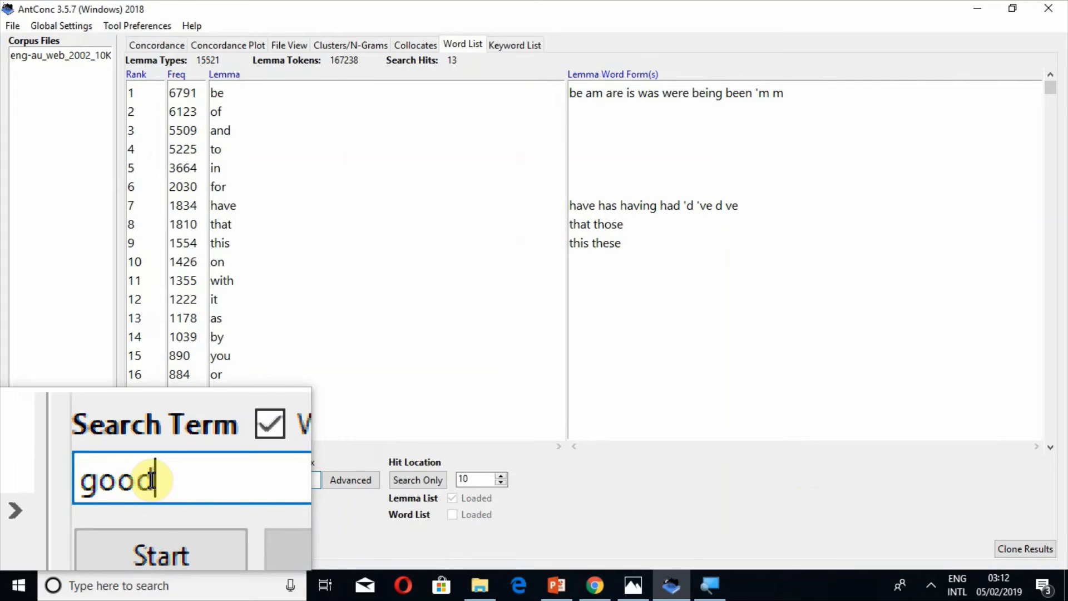
left_click(161, 508)
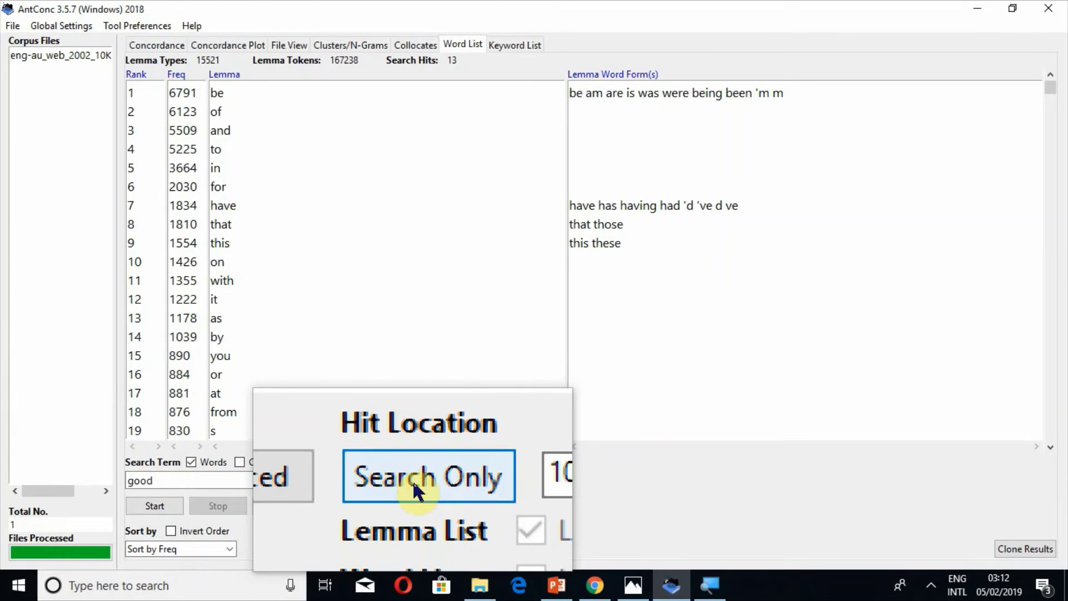
left_click(413, 479)
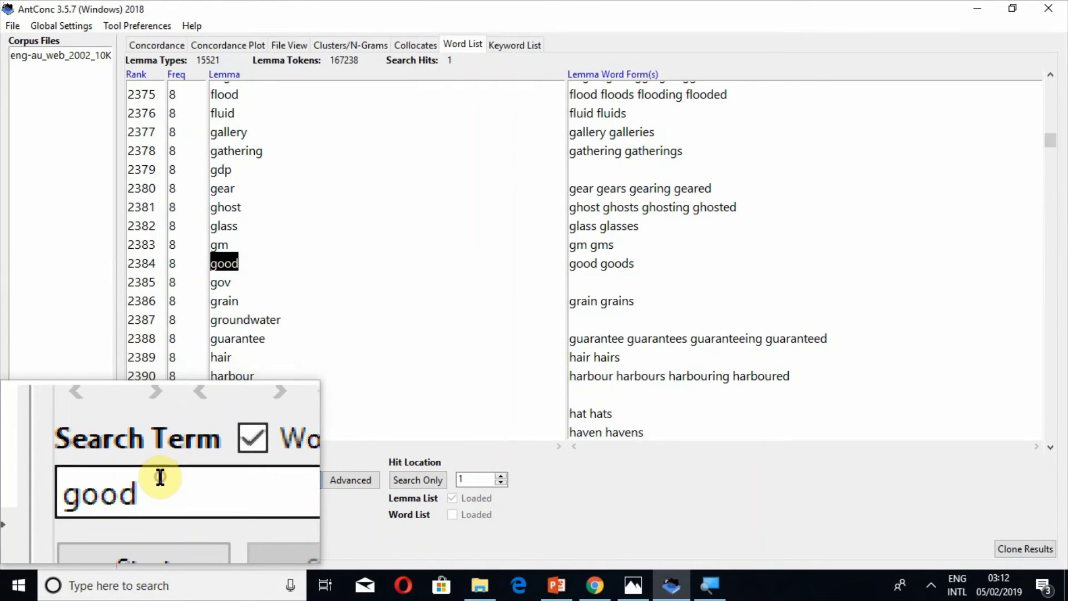
- Search the word list for the, which returns 0 hits
left_click(160, 477)
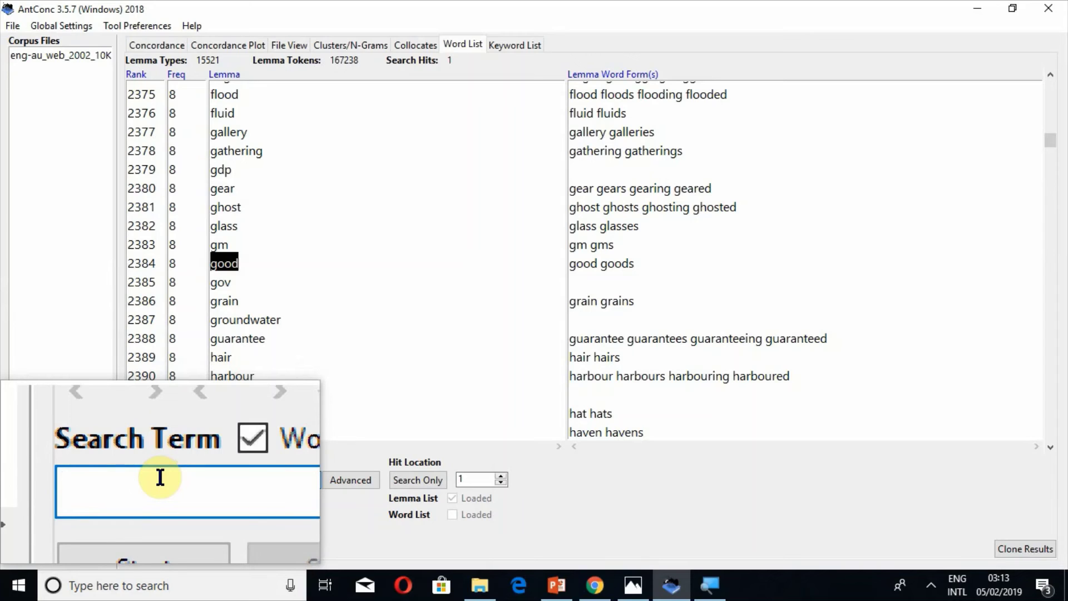
type("the")
key("Return")
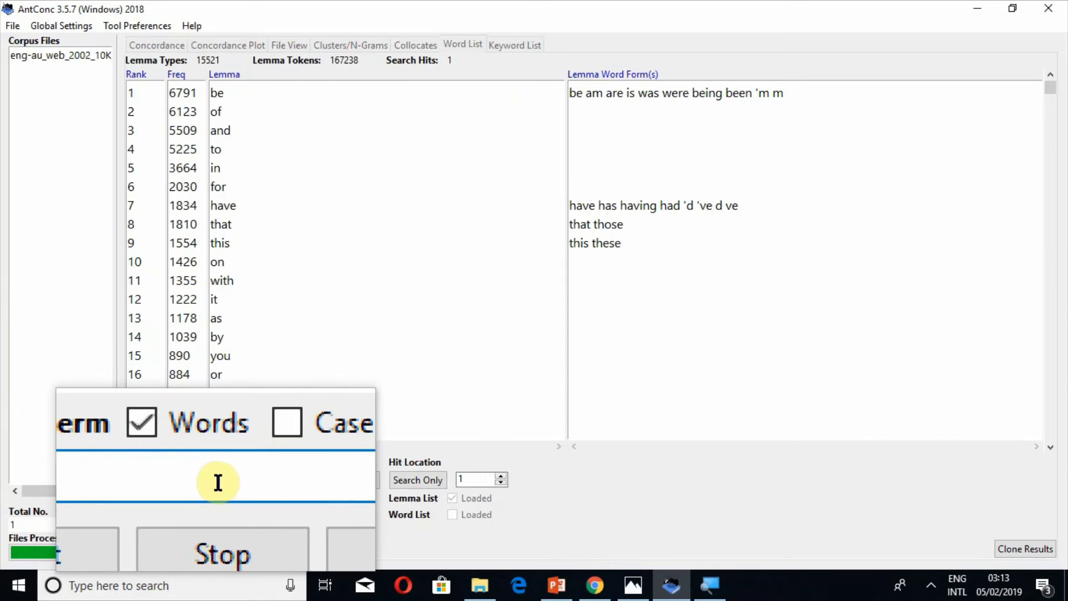
left_click(417, 488)
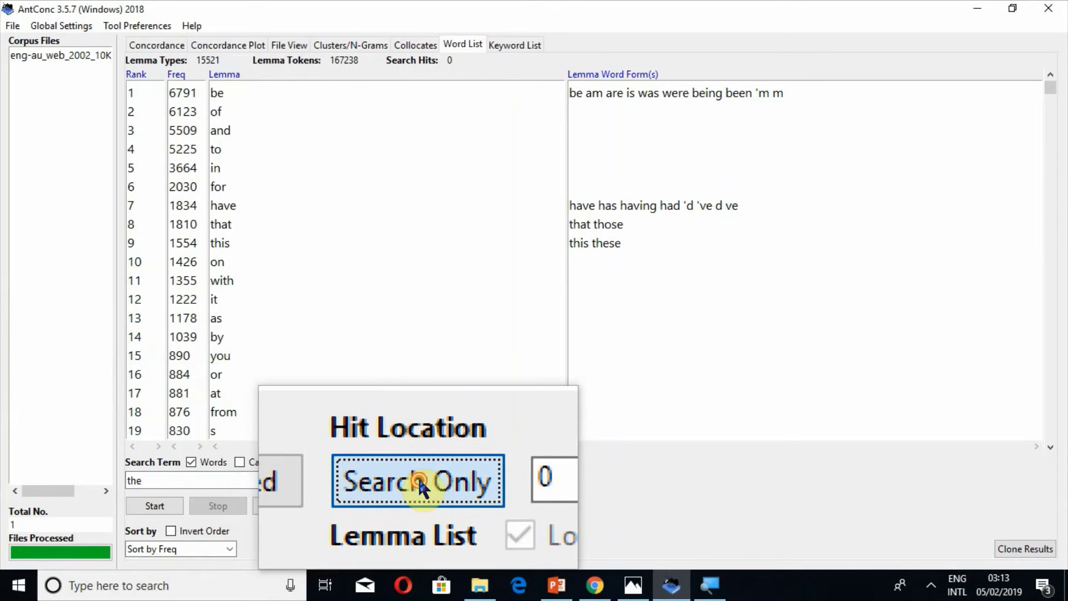
- Clear all words (a, good, great, the, wait) from the Word List stoplist
left_click(156, 27)
left_click(139, 99)
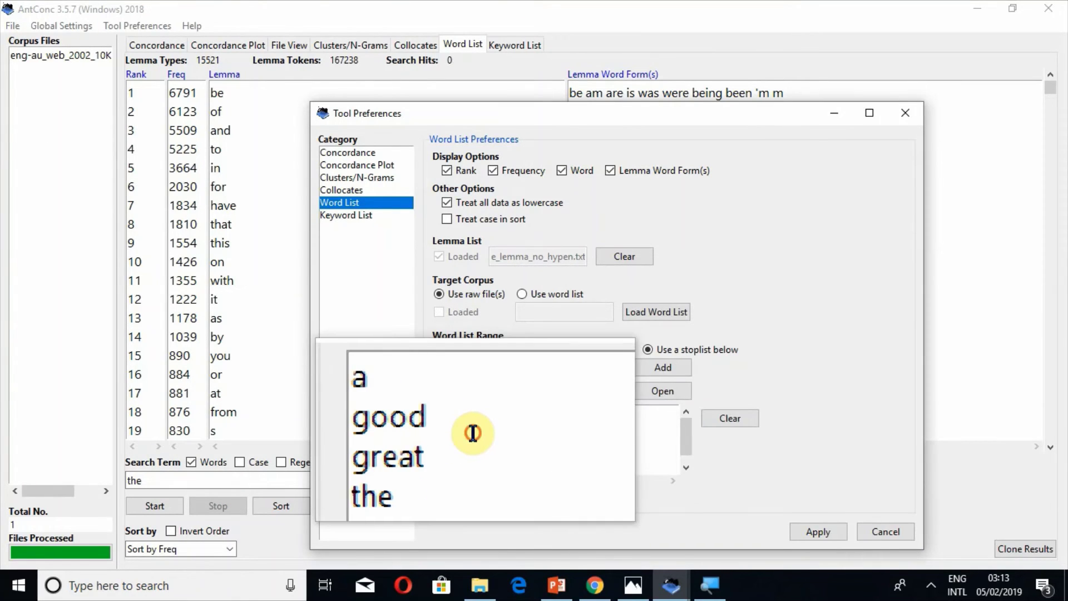
left_click_drag(398, 454, 480, 444)
left_click(463, 443)
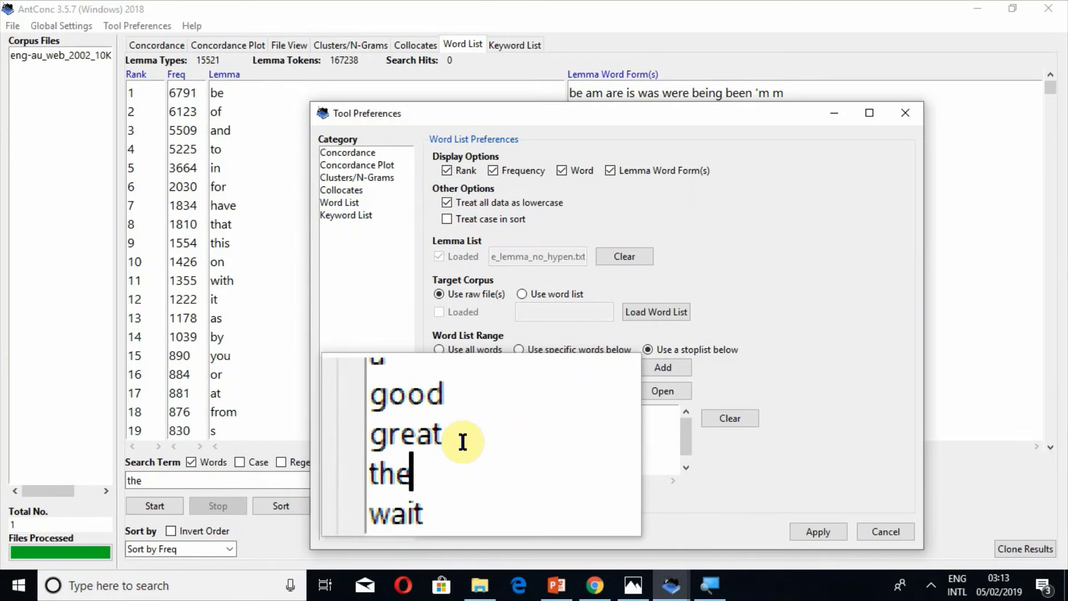
left_click_drag(466, 437, 434, 428)
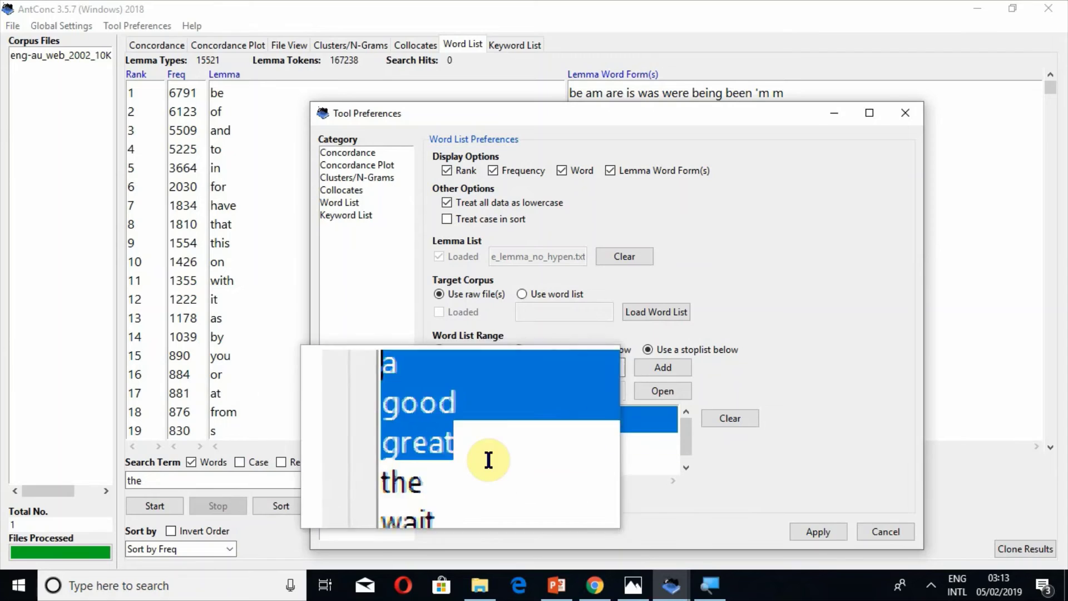
left_click(488, 459)
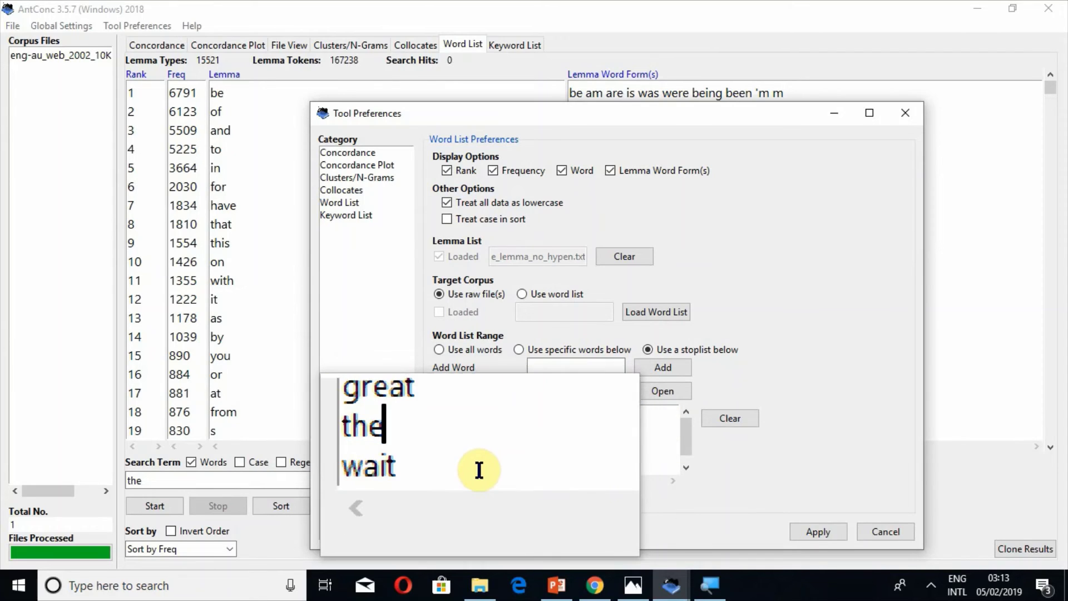
left_click(479, 469)
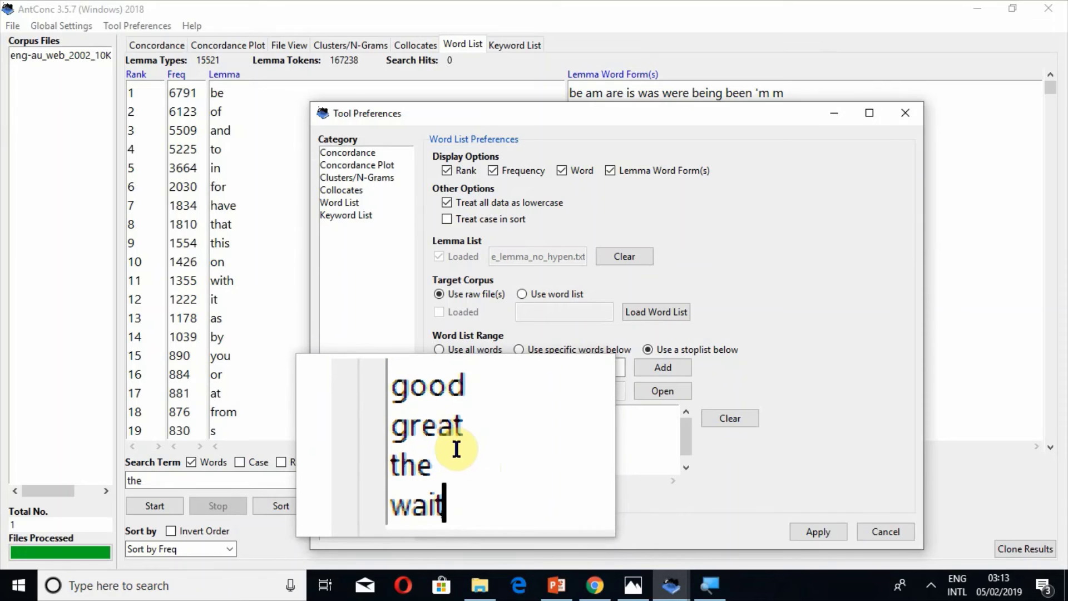
left_click(457, 450)
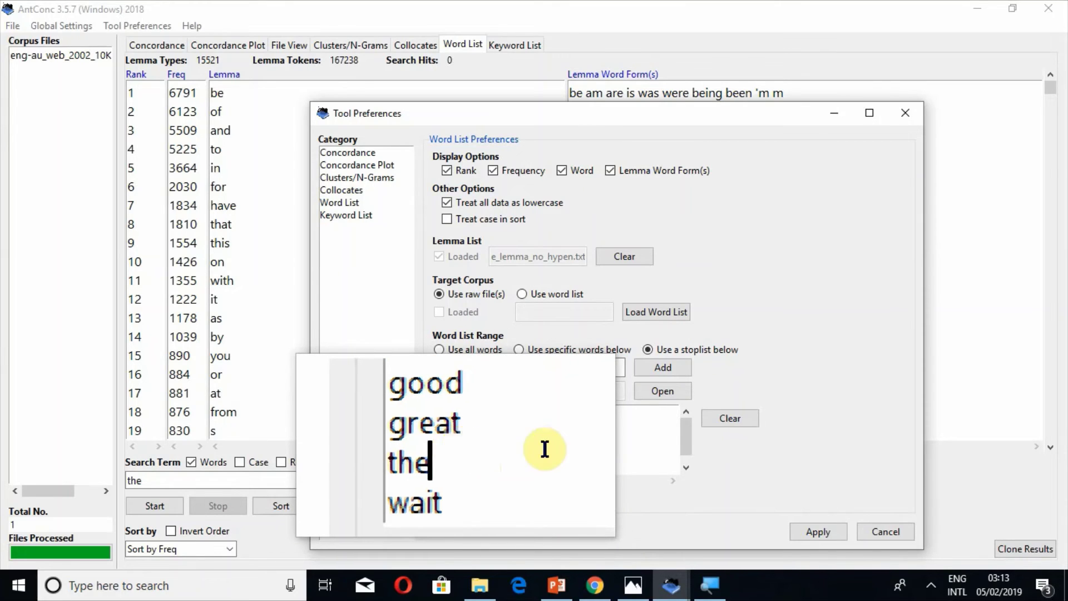
left_click(729, 416)
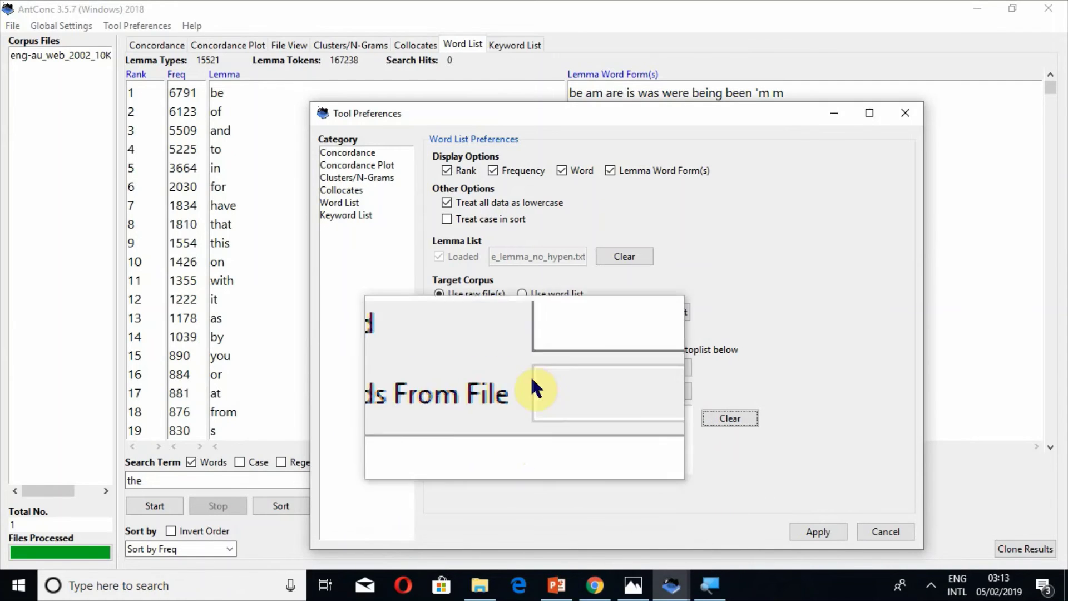
- Add good as the only stoplist word and apply the settings
left_click(543, 372)
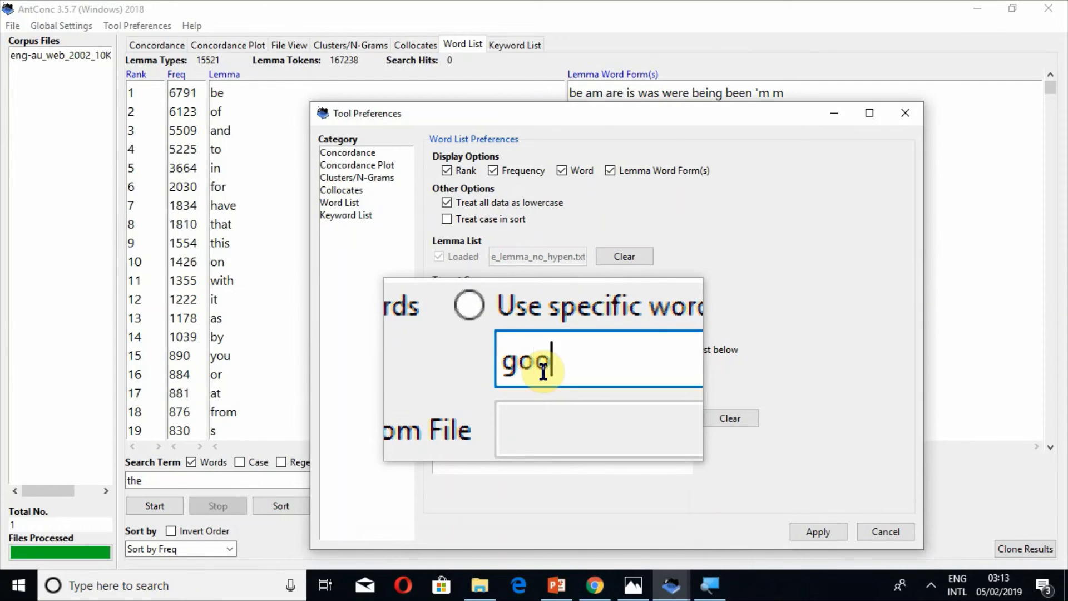
type("good")
key("Return")
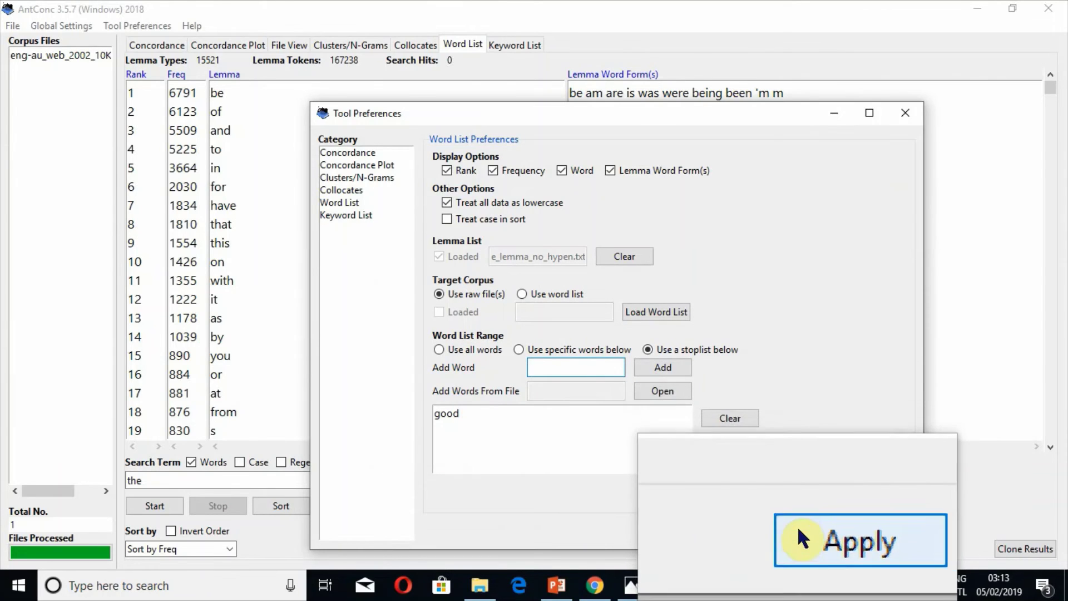
left_click(797, 529)
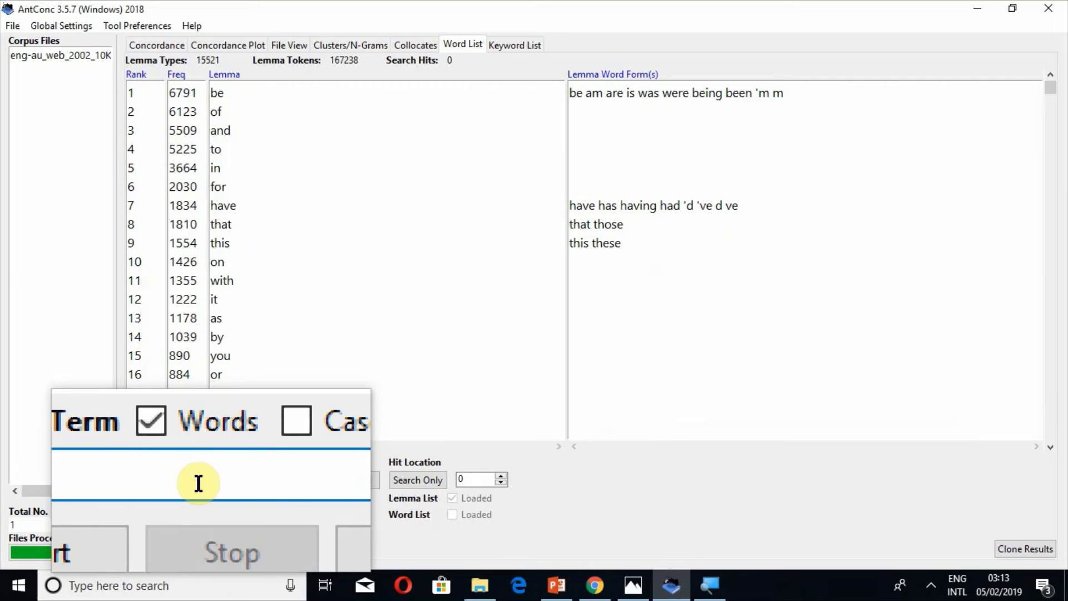
- Rebuild the word list and search for good, found at rank 2386 with frequency 8
left_click(141, 469)
type("goo")
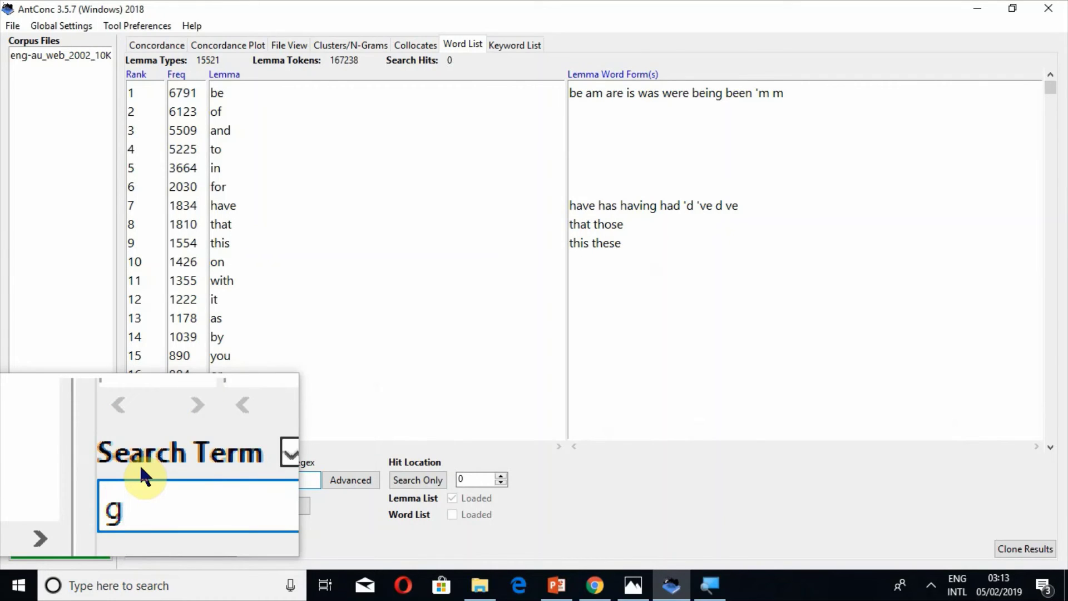
type("d")
key("Return")
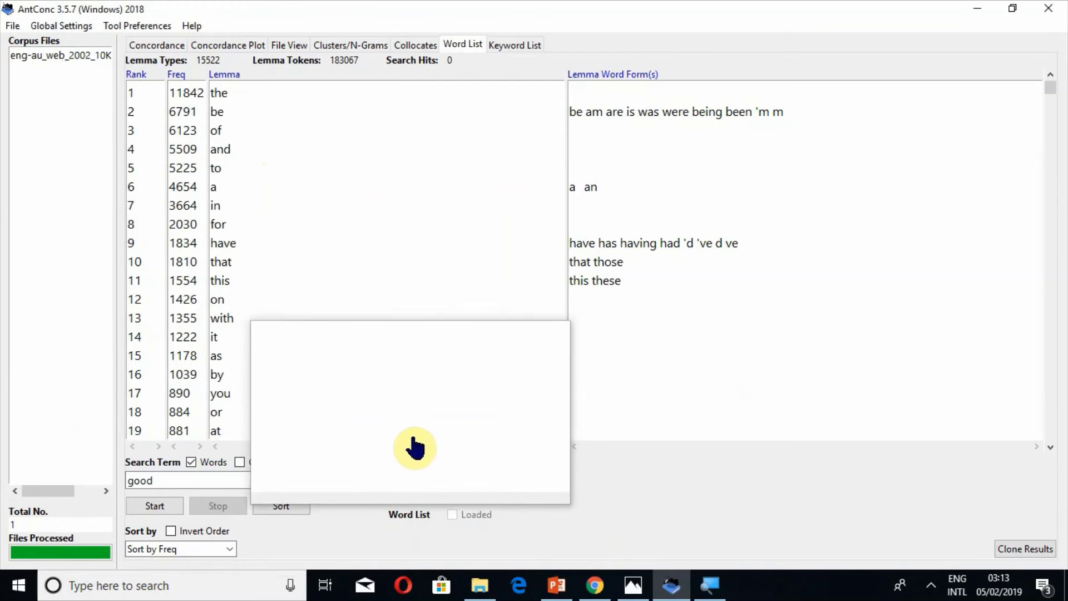
left_click(396, 480)
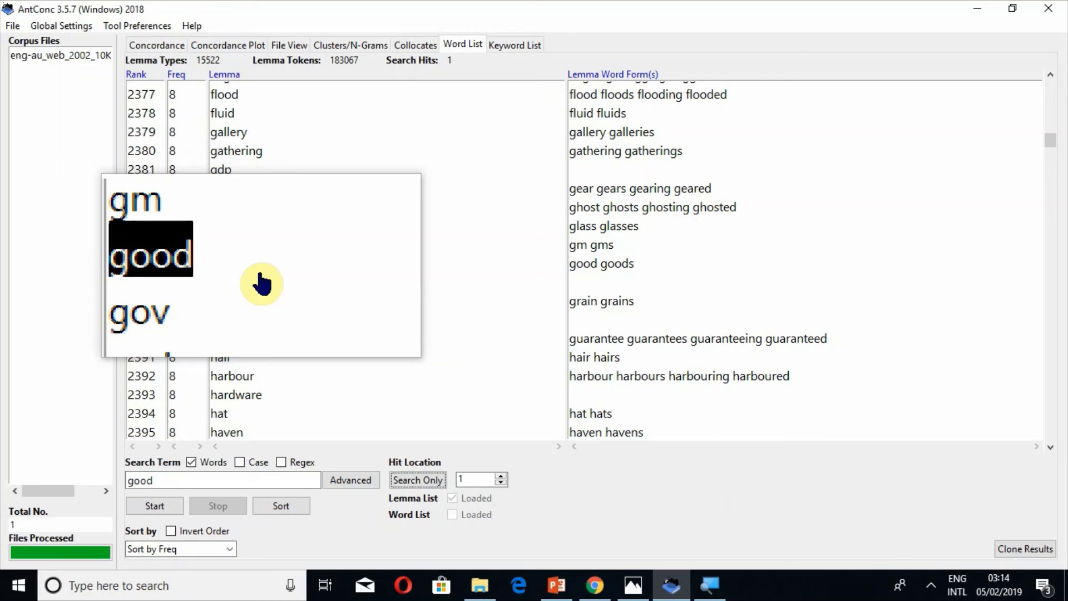
- Clear the lemma list from the Word List preferences and apply without any lemma file
left_click(149, 25)
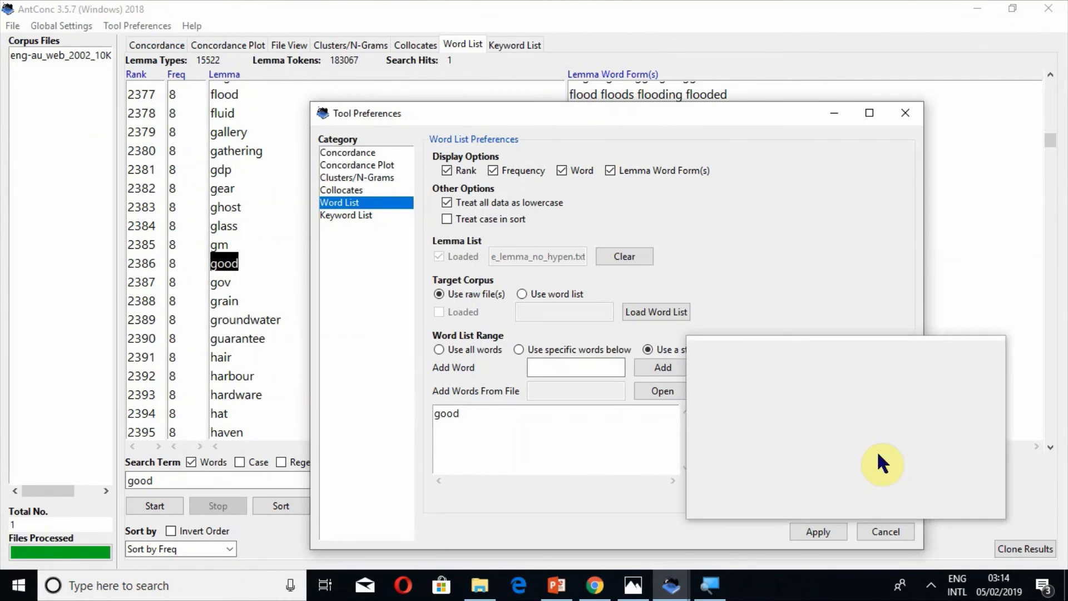
left_click(632, 256)
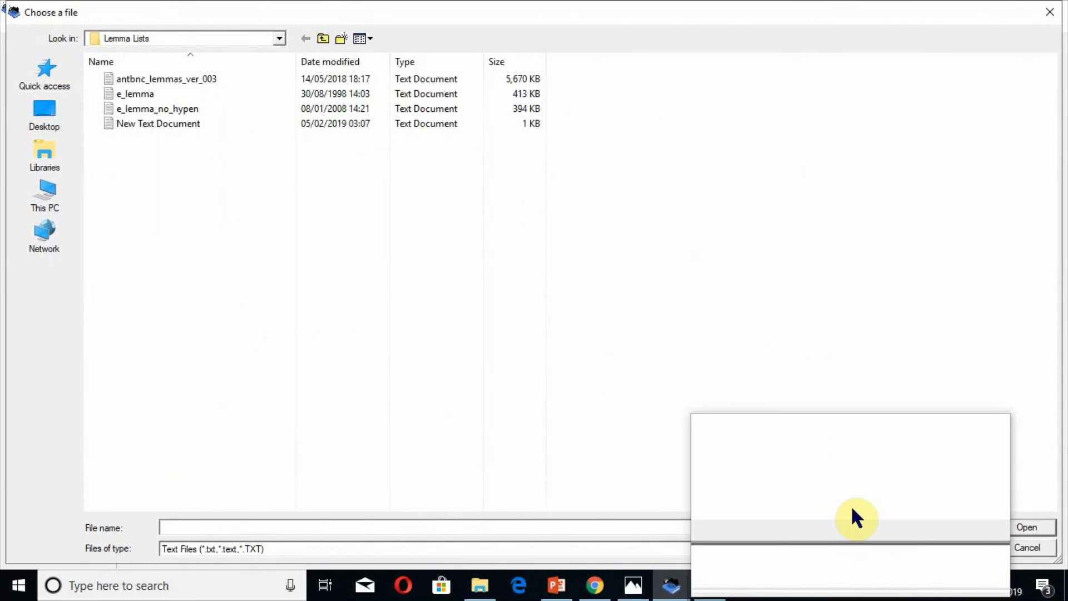
left_click(1011, 550)
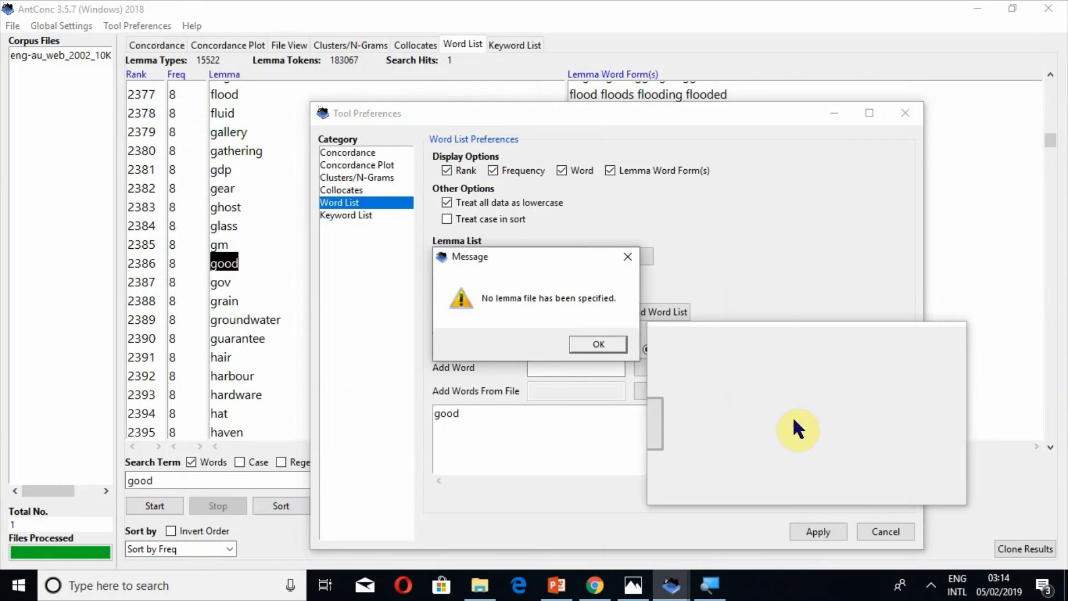
left_click(609, 342)
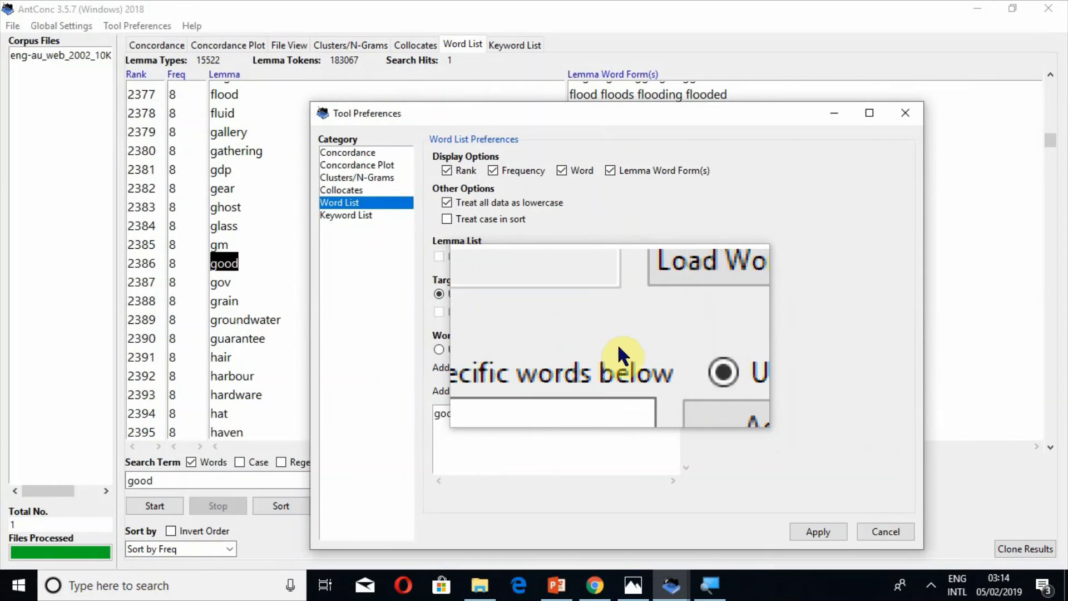
left_click(799, 525)
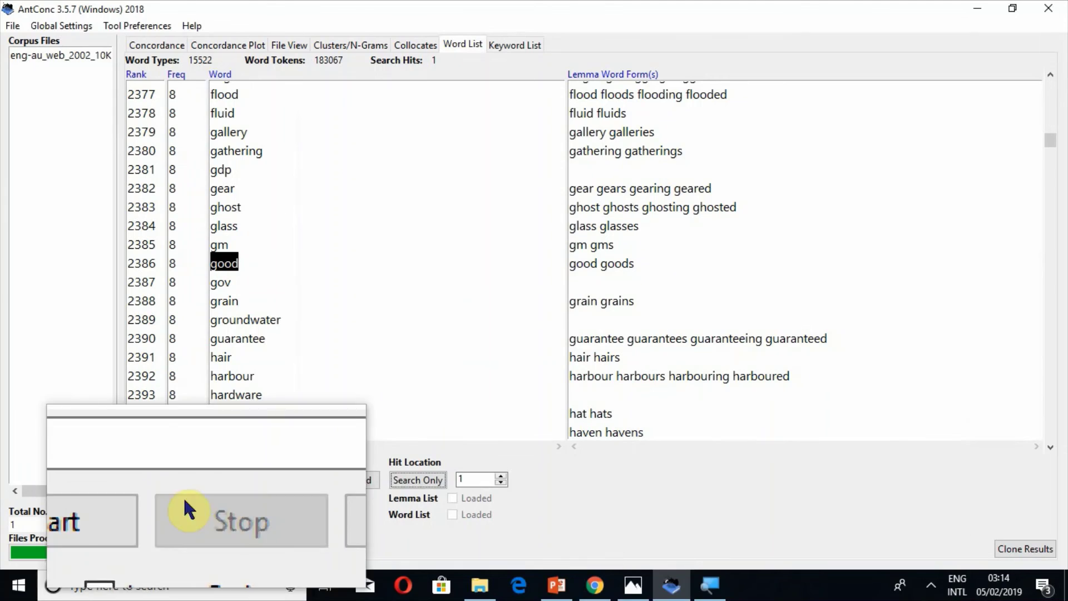
- Rebuild the plain word list of 19772 types, where a search for good returns 0 hits
left_click(138, 501)
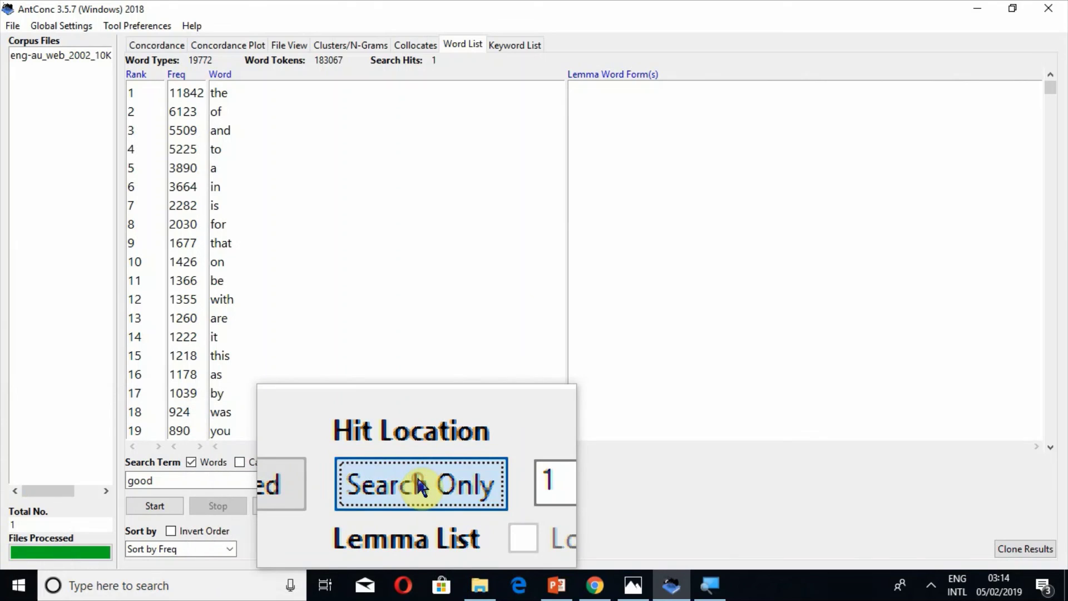
left_click(423, 481)
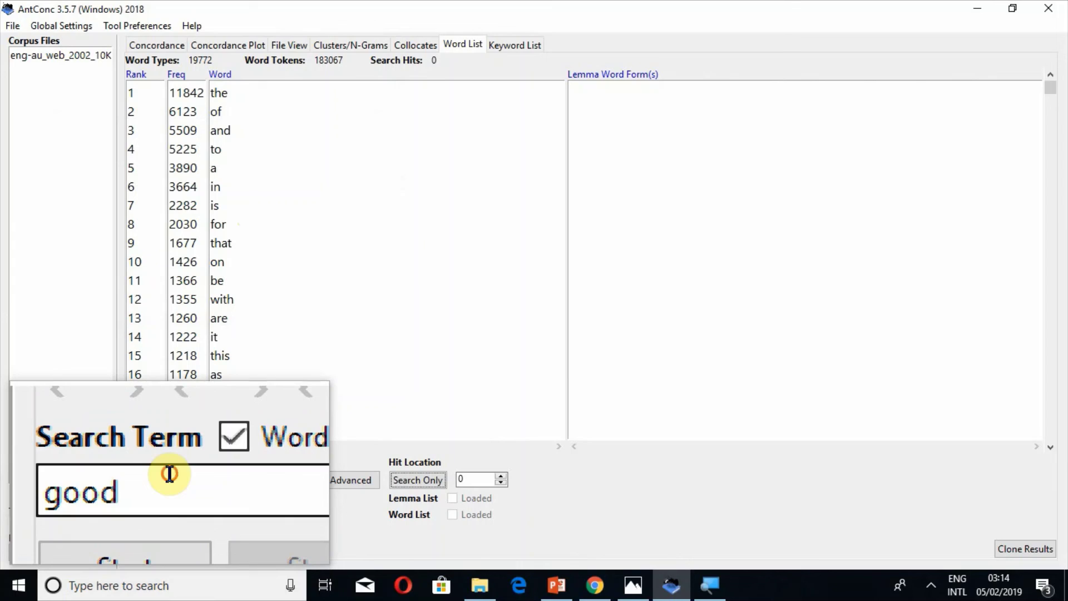
left_click(170, 474)
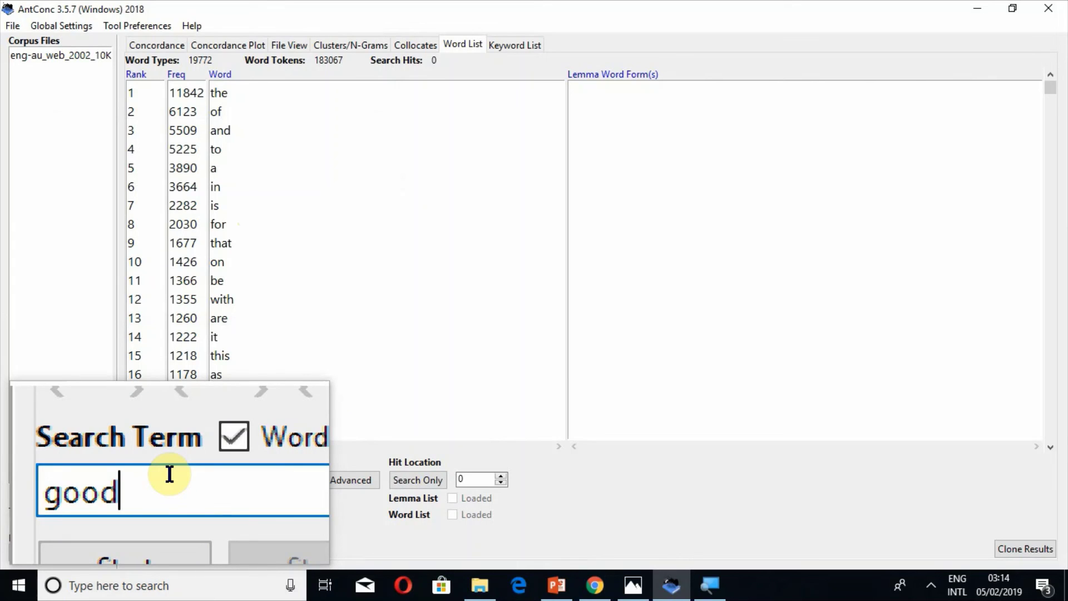